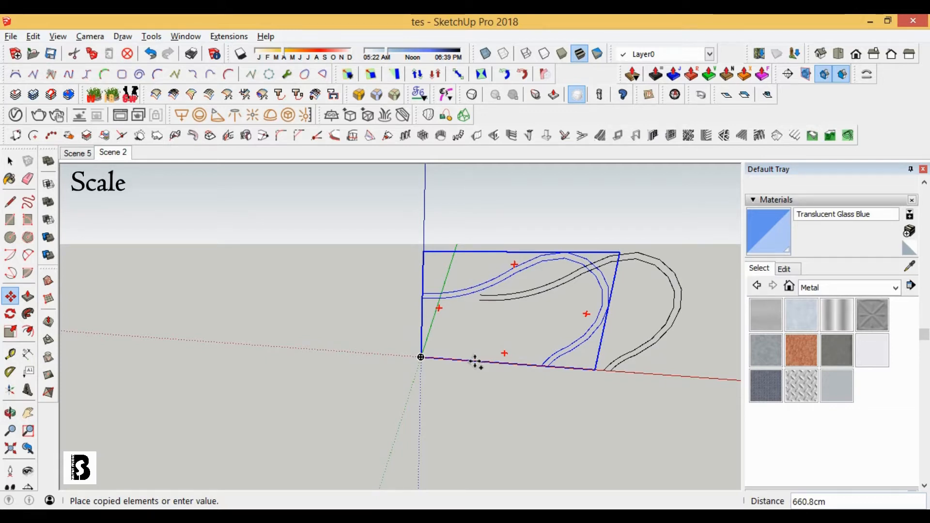
# - Place a copy of the curved profile about 660 cm along the red axis and scale it down uniformly
pyautogui.click(475, 363)
pyautogui.press('s')
pyautogui.click(694, 251)
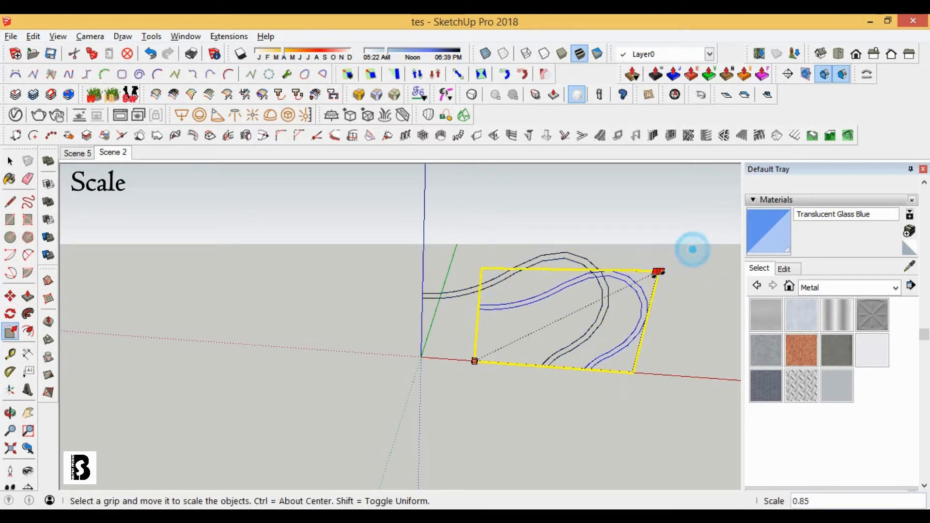
# - Move the scaled-down profile so that its lower corner sits on the origin
pyautogui.click(10, 296)
pyautogui.scroll(2, 486, 326)
pyautogui.scroll(2, 469, 320)
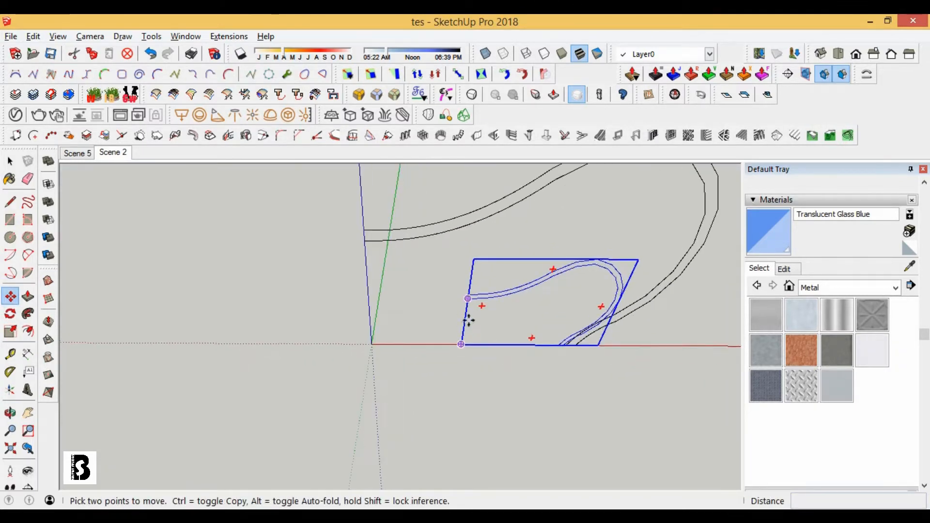
pyautogui.click(461, 345)
pyautogui.click(372, 344)
# - Move both the large and small profiles 200 cm away from the origin along the red axis
pyautogui.click(10, 160)
pyautogui.scroll(-2, 360, 242)
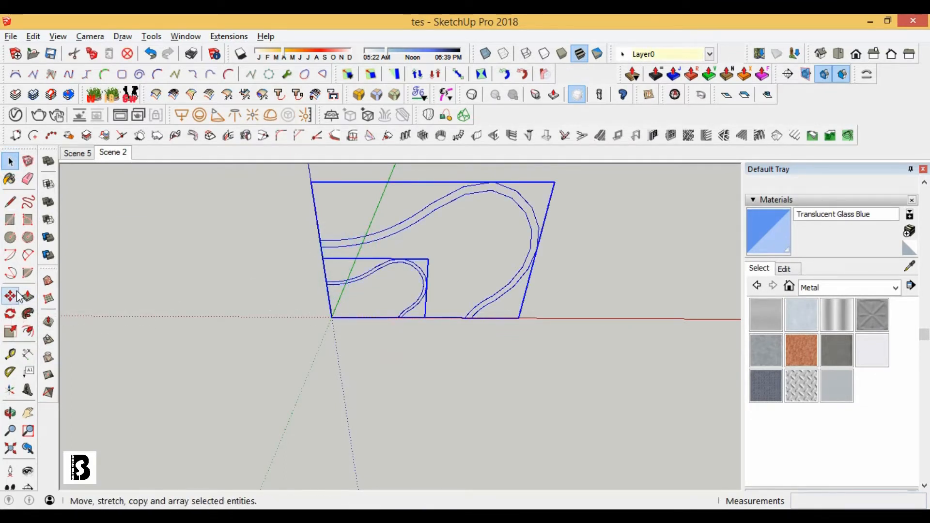
pyautogui.click(332, 317)
pyautogui.write('200')
pyautogui.press('Return')
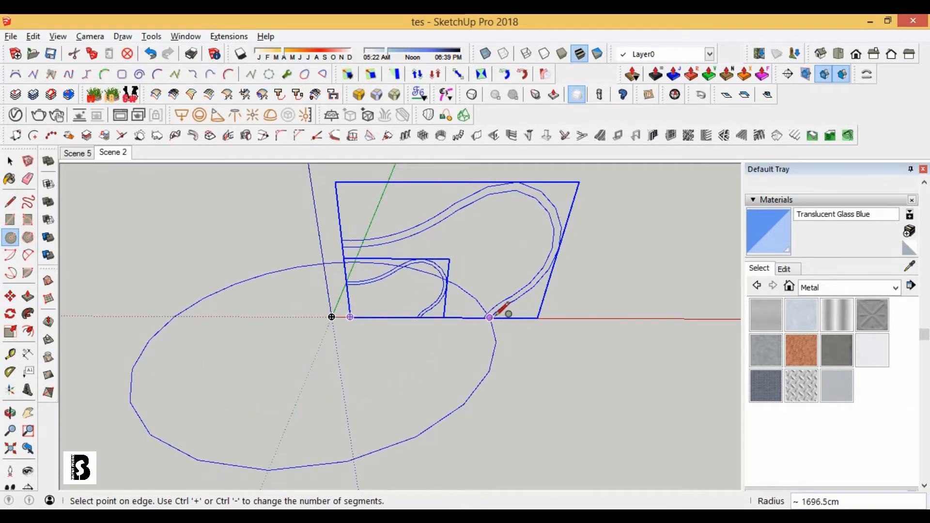
# - Draw a circle centred on the origin out to the large profile's lower end, with a radius of about 1696.5 cm
pyautogui.scroll(1, 493, 316)
pyautogui.click(493, 316)
pyautogui.click(9, 161)
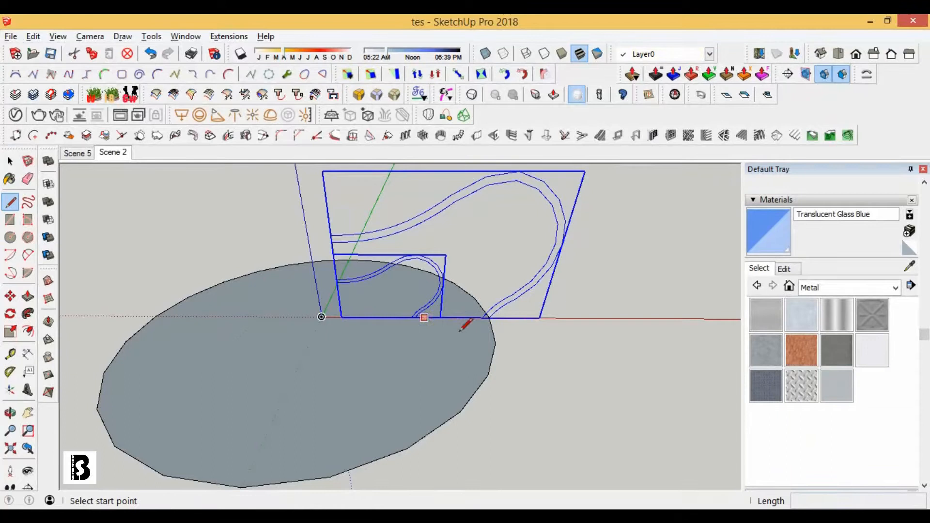
# - Draw a line from the circle's centre to the vertex beside the red axis, and erase it together with the adjoining circle segment
pyautogui.scroll(2, 489, 317)
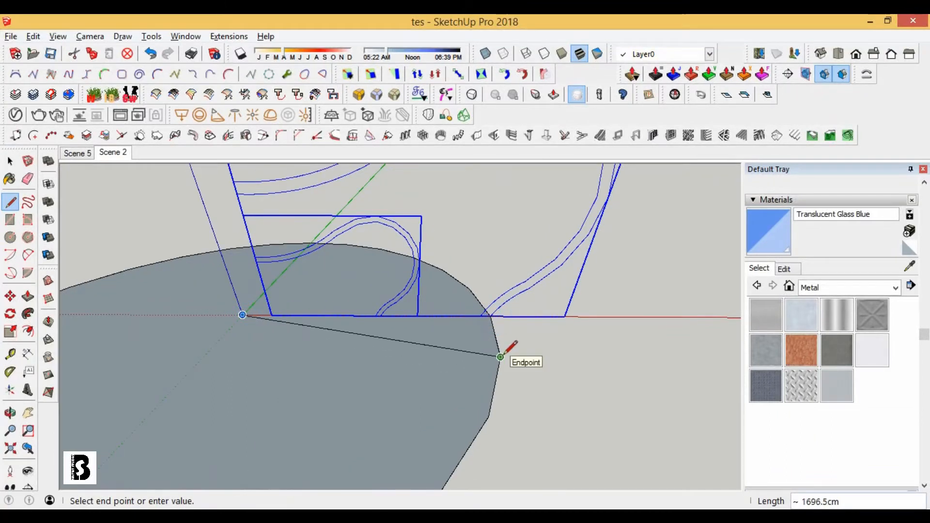
pyautogui.click(28, 178)
pyautogui.moveTo(501, 343)
pyautogui.mouseDown()
pyautogui.moveTo(477, 325)
pyautogui.moveTo(429, 365)
pyautogui.mouseUp()
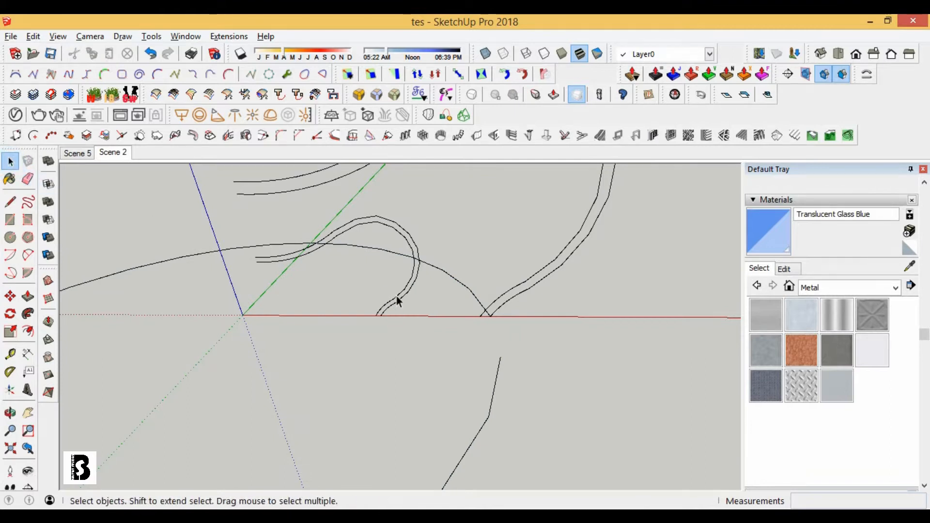
# - Rotate the small profile about the origin from the red axis to the other end of the circle's gap
pyautogui.click(396, 297)
pyautogui.click(28, 313)
pyautogui.click(9, 314)
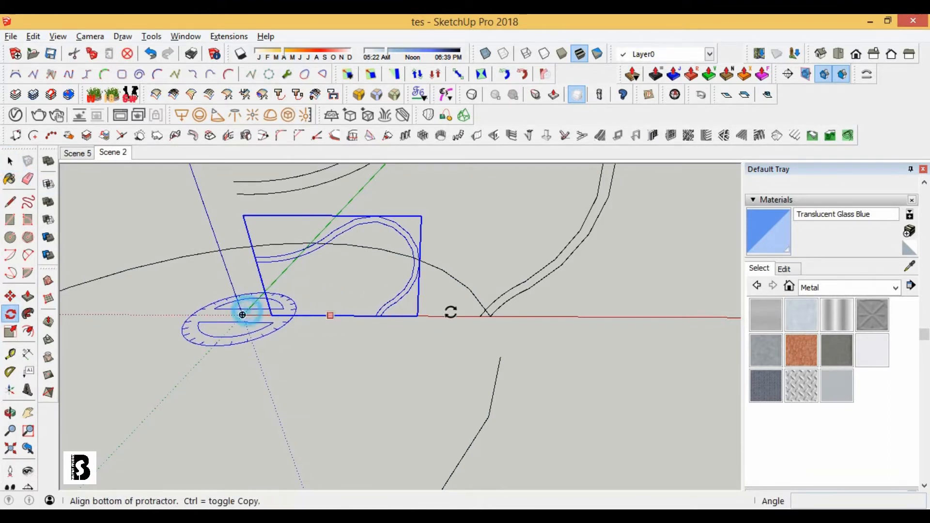
pyautogui.click(493, 317)
pyautogui.click(500, 358)
pyautogui.click(10, 161)
pyautogui.scroll(-5, 527, 395)
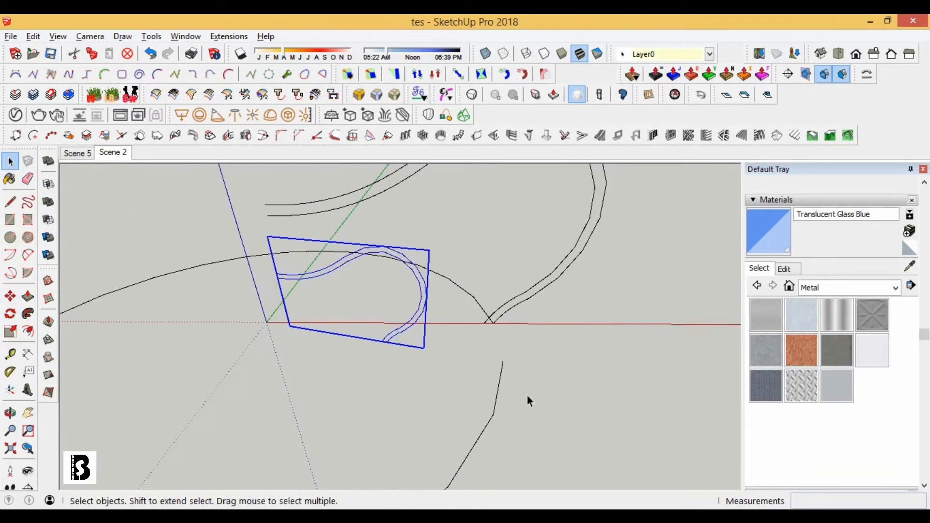
# - Explode the small profile group and the large profile group into loose curves
pyautogui.rightClick(545, 287)
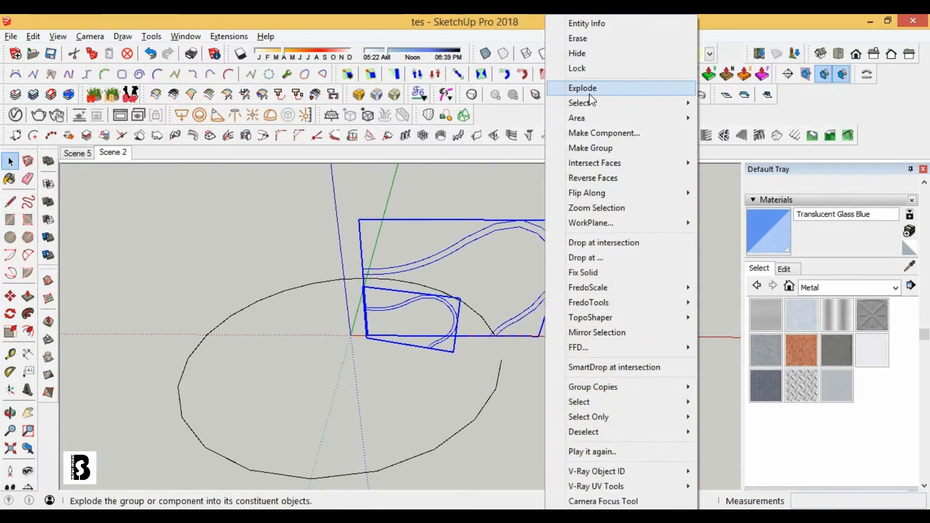
pyautogui.click(476, 188)
pyautogui.click(438, 302)
pyautogui.scroll(3, 441, 307)
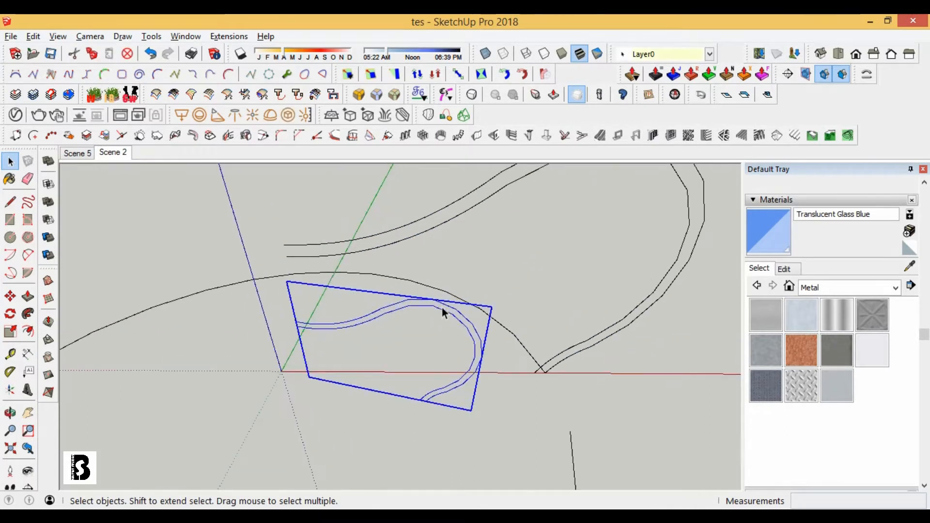
pyautogui.rightClick(440, 309)
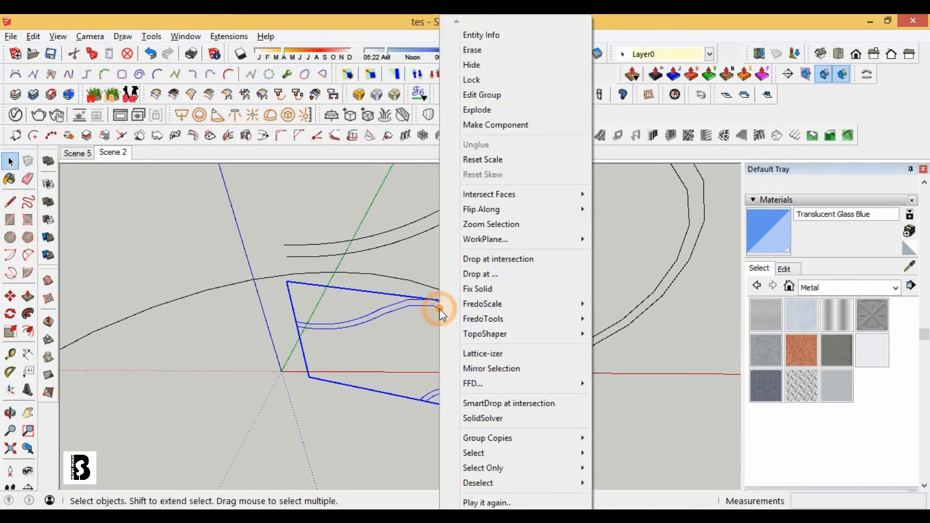
pyautogui.click(484, 112)
pyautogui.click(466, 210)
pyautogui.rightClick(466, 210)
pyautogui.click(519, 111)
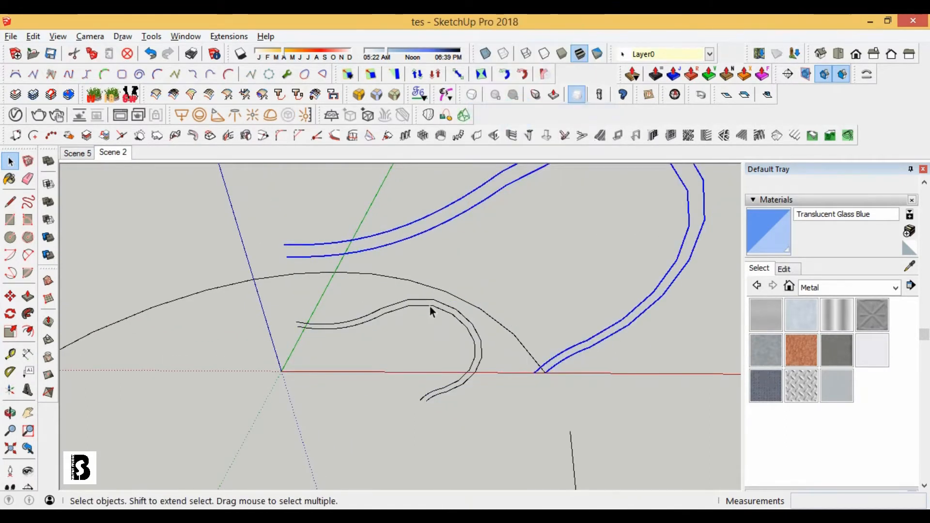
# - Group the inner curves of the large and small profiles separately from the outer curves
pyautogui.click(432, 306)
pyautogui.moveTo(432, 307); pyautogui.dragTo(506, 259, button='middle')
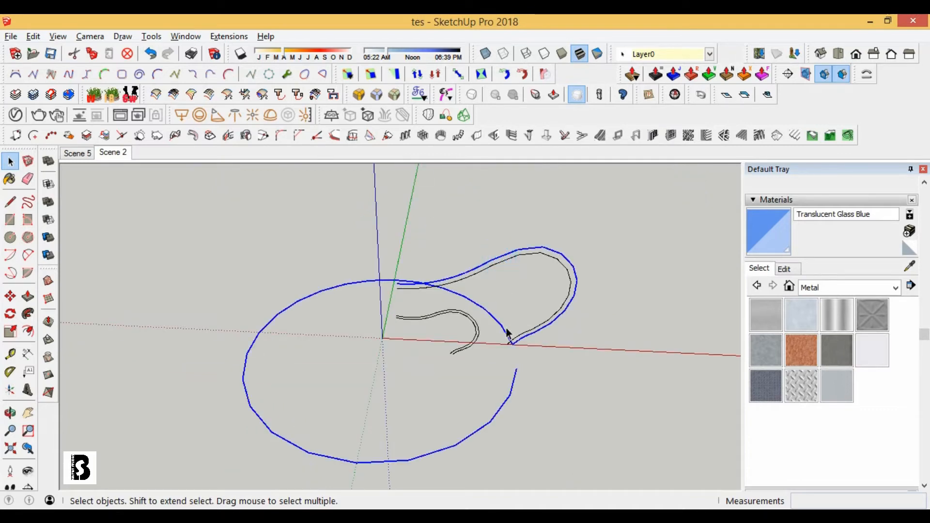
pyautogui.rightClick(571, 267)
pyautogui.click(612, 129)
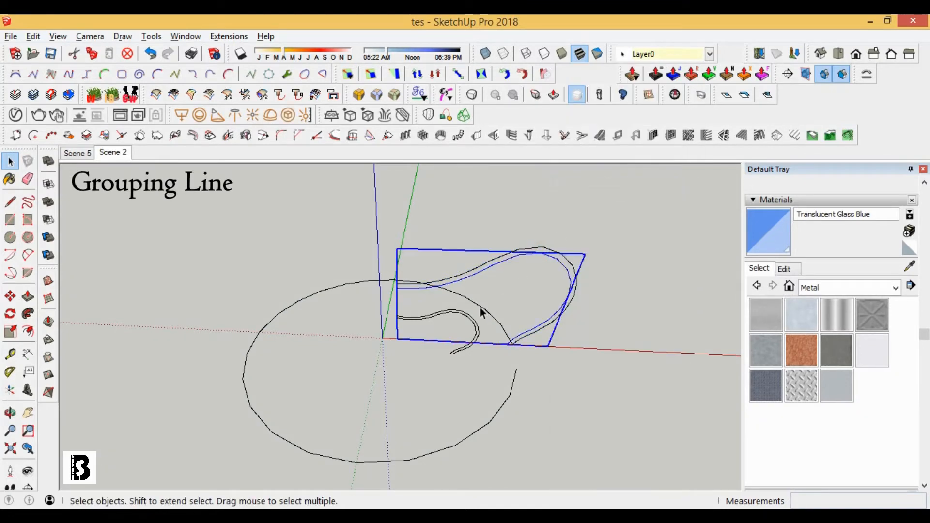
pyautogui.click(451, 312)
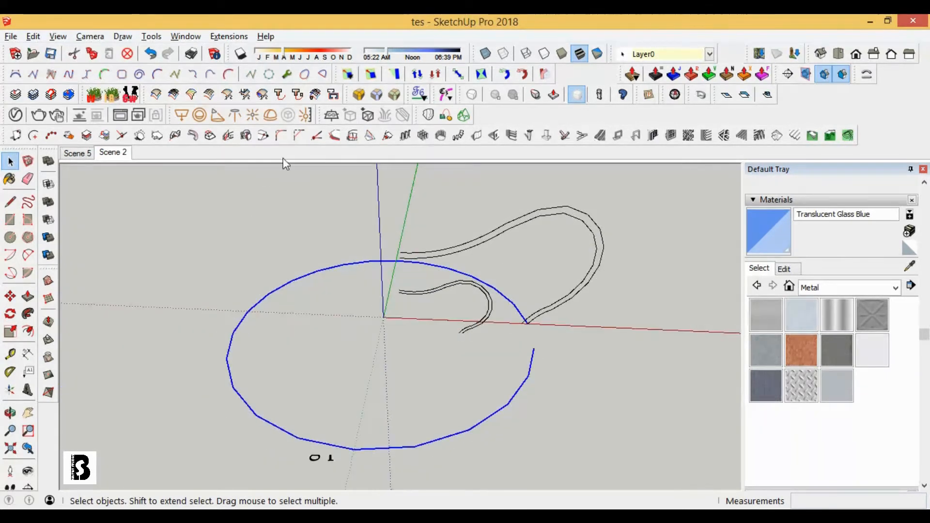
# - Start a Curviloft Loft along path with the open circle as rail and the large and small profiles' outer curves as sections
pyautogui.click(472, 200)
pyautogui.click(445, 115)
pyautogui.click(426, 265)
pyautogui.click(559, 206)
pyautogui.scroll(4, 458, 284)
pyautogui.click(462, 278)
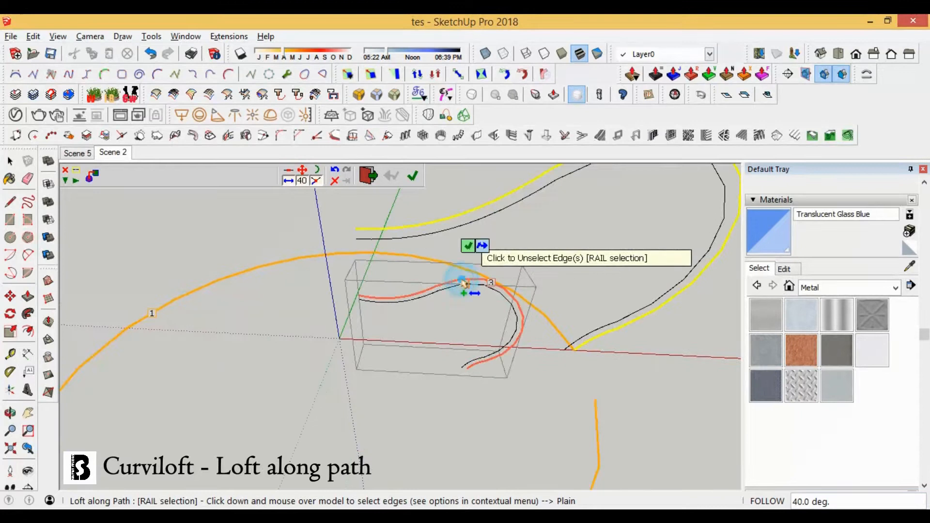
pyautogui.scroll(-2, 464, 272)
pyautogui.click(466, 248)
# - Restrict the outer loft's geometry to its intermediate section curves and generate it
pyautogui.click(272, 181)
pyautogui.scroll(-5, 408, 310)
pyautogui.moveTo(404, 309); pyautogui.dragTo(339, 281, button='middle')
pyautogui.scroll(1, 490, 276)
pyautogui.click(574, 181)
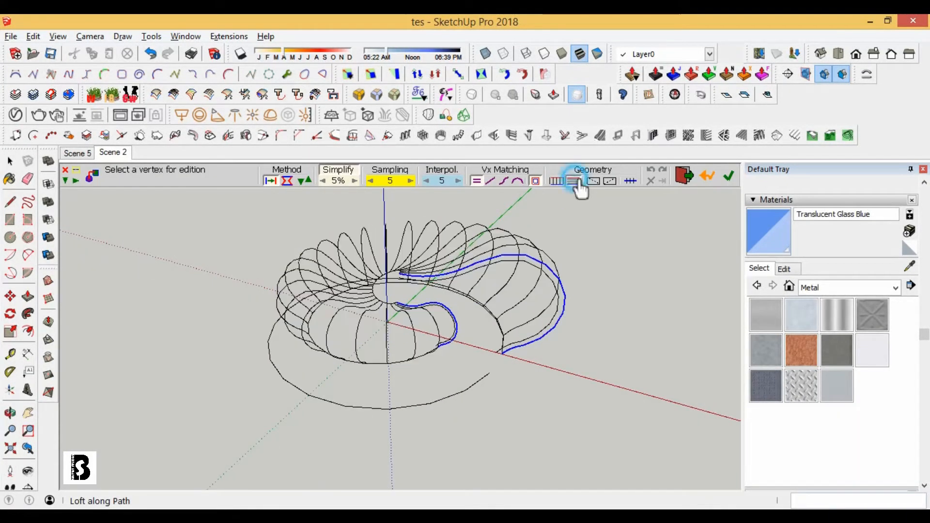
pyautogui.click(594, 287)
pyautogui.click(321, 213)
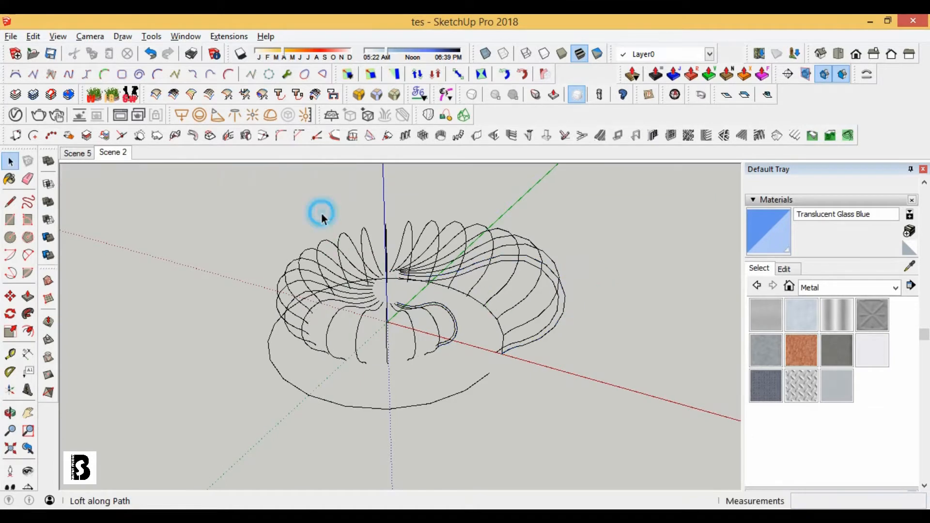
# - Set up a second Loft along path on the open circle, using the inner curves of the large and small profiles
pyautogui.click(482, 252)
pyautogui.click(540, 261)
pyautogui.moveTo(471, 308); pyautogui.dragTo(509, 318, button='middle')
pyautogui.scroll(1, 502, 264)
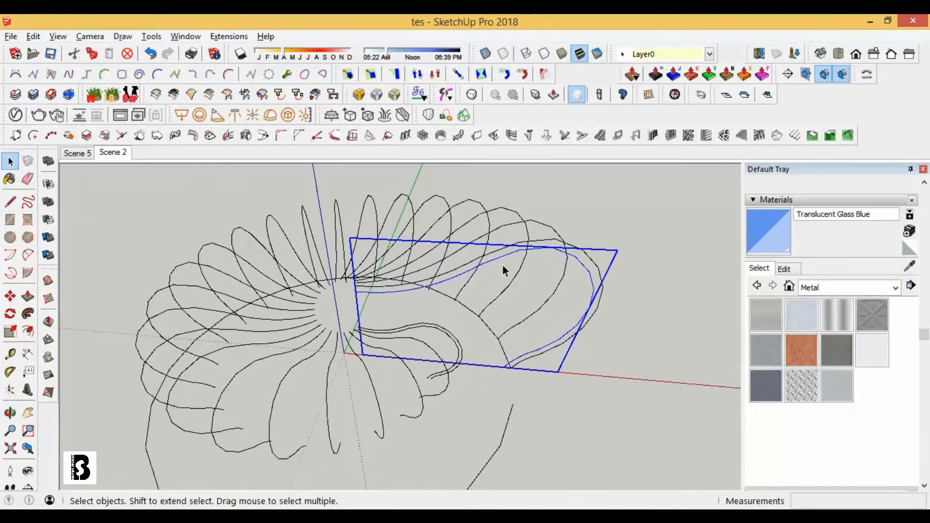
pyautogui.click(556, 192)
pyautogui.click(424, 204)
pyautogui.click(605, 193)
pyautogui.click(446, 115)
pyautogui.click(446, 301)
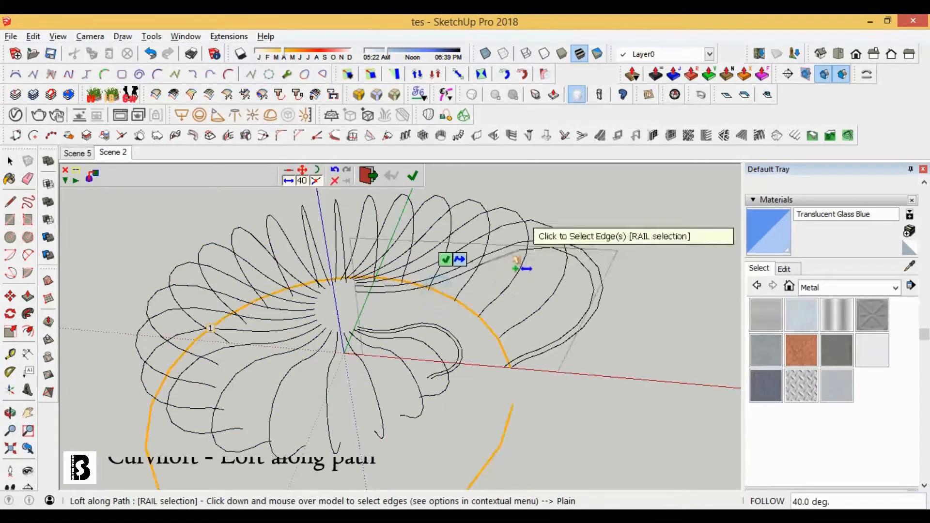
pyautogui.click(519, 255)
pyautogui.click(444, 340)
pyautogui.click(453, 303)
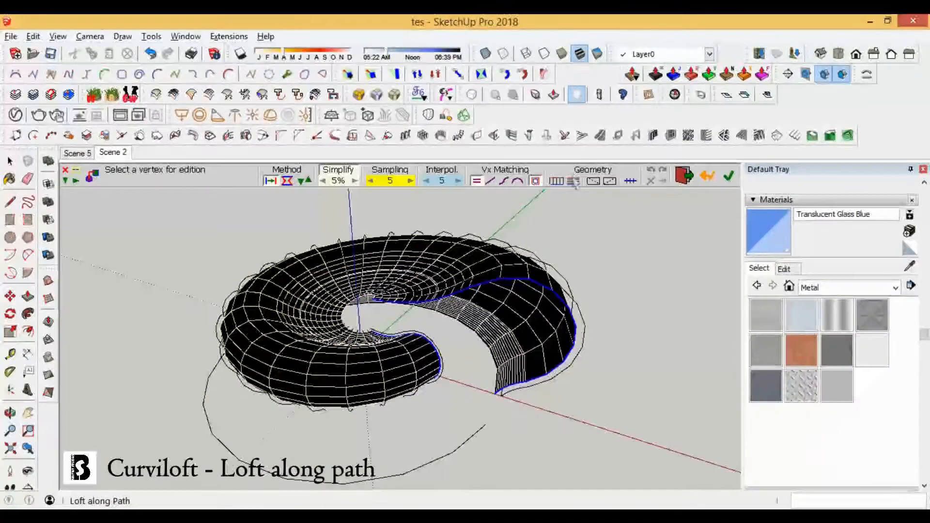
# - Generate the inner loft as intermediate section curves only
pyautogui.click(574, 181)
pyautogui.click(603, 312)
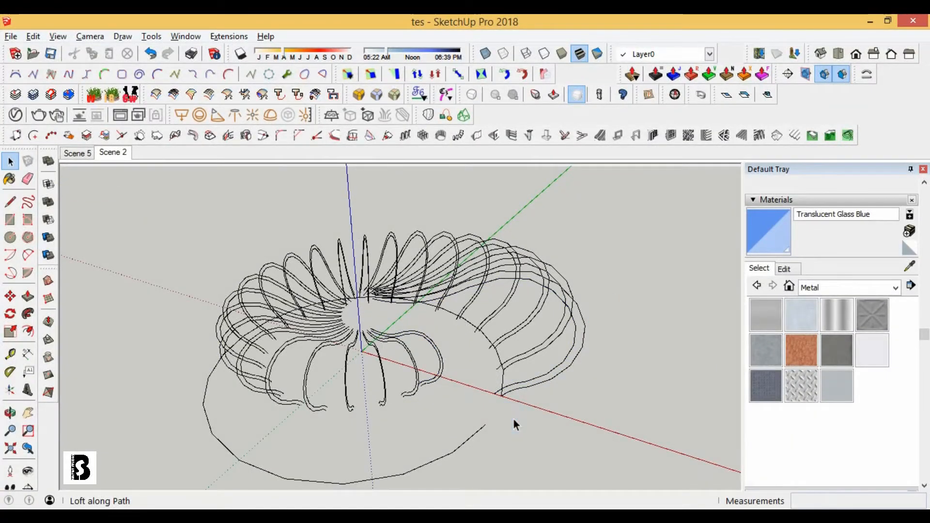
pyautogui.press('space')
# - Select all the lofted curve groups together with the profile groups and explode them
pyautogui.scroll(3, 418, 344)
pyautogui.scroll(2, 440, 341)
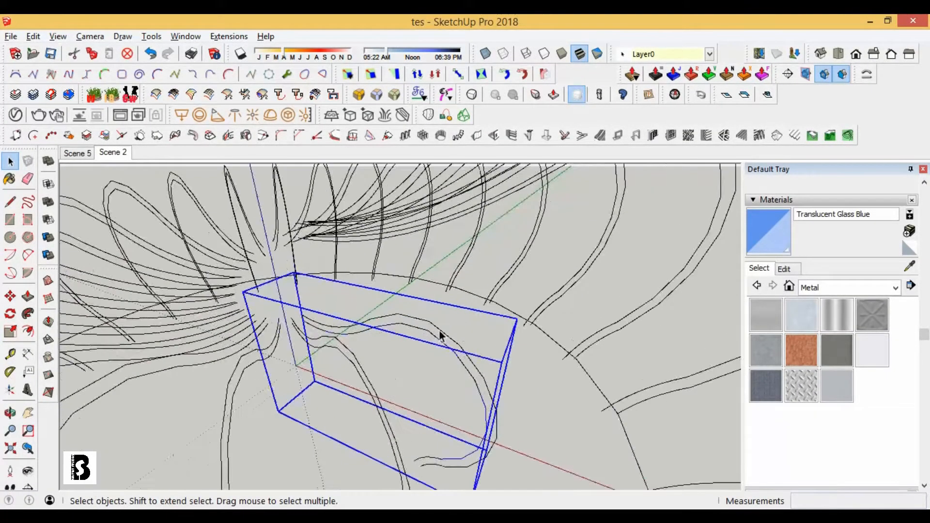
pyautogui.click(440, 335)
pyautogui.scroll(-6, 411, 312)
pyautogui.moveTo(393, 300); pyautogui.dragTo(443, 262, button='middle')
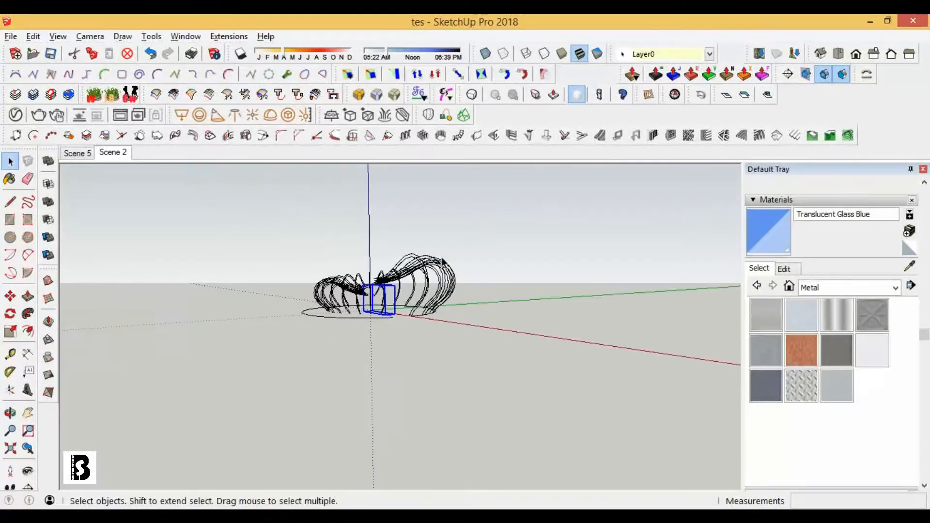
pyautogui.moveTo(271, 285); pyautogui.dragTo(273, 291)
pyautogui.moveTo(286, 290); pyautogui.dragTo(340, 342, button='middle')
pyautogui.scroll(5, 428, 269)
pyautogui.rightClick(433, 263)
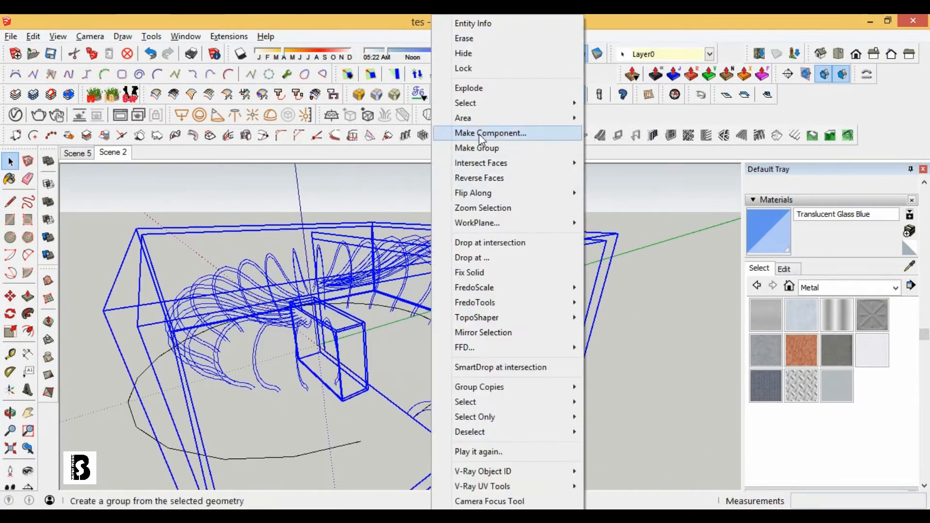
pyautogui.click(478, 94)
pyautogui.click(501, 241)
# - Create the first shell panel with Loft by Spline between curves of the two smallest neighbouring ribs
pyautogui.moveTo(460, 277); pyautogui.dragTo(345, 334, button='middle')
pyautogui.scroll(3, 353, 405)
pyautogui.scroll(3, 345, 333)
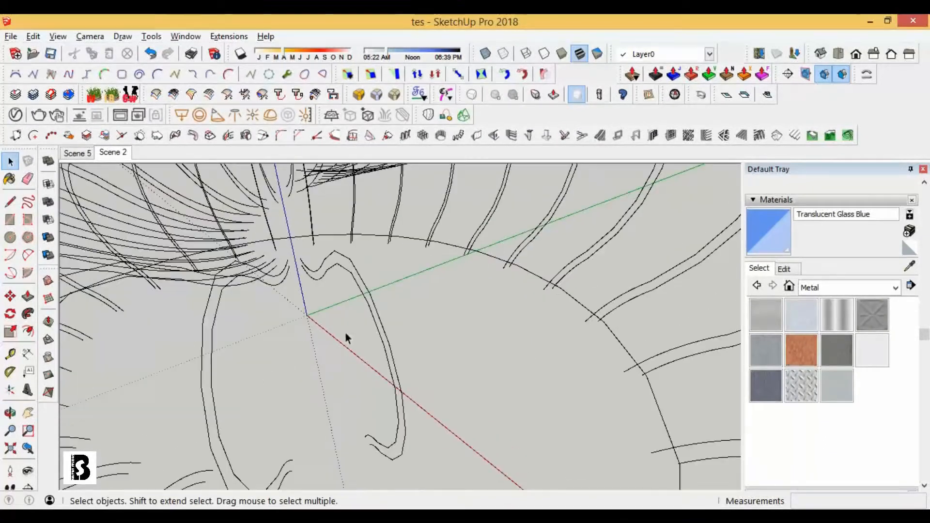
pyautogui.moveTo(216, 322); pyautogui.dragTo(409, 306, button='middle')
pyautogui.scroll(1, 331, 303)
pyautogui.click(325, 303)
pyautogui.click(426, 282)
pyautogui.keyDown('shift'); pyautogui.click(328, 300); pyautogui.keyUp('shift')
pyautogui.click(428, 116)
pyautogui.click(468, 361)
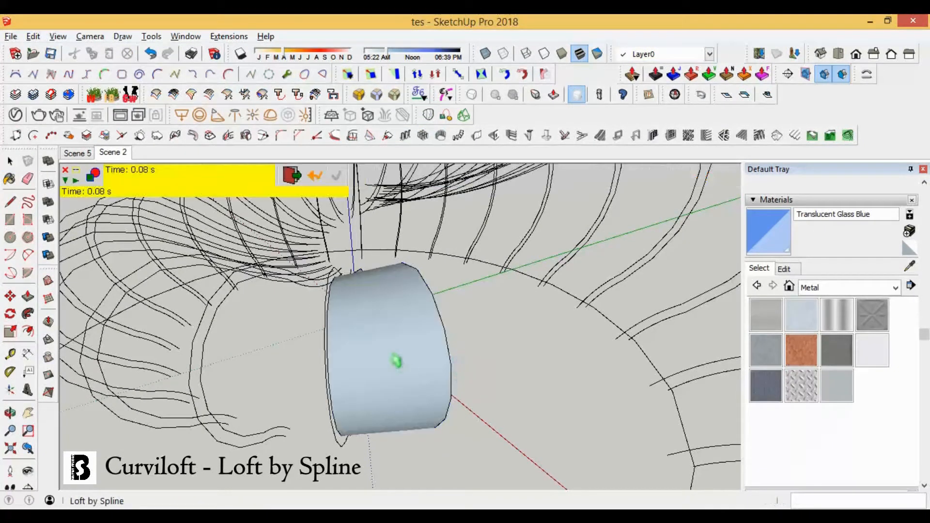
# - Create the second and third shell panels with Loft by Spline, each from one rib's curve to the next rib's offset curve
pyautogui.click(322, 307)
pyautogui.keyDown('shift'); pyautogui.click(211, 310); pyautogui.keyUp('shift')
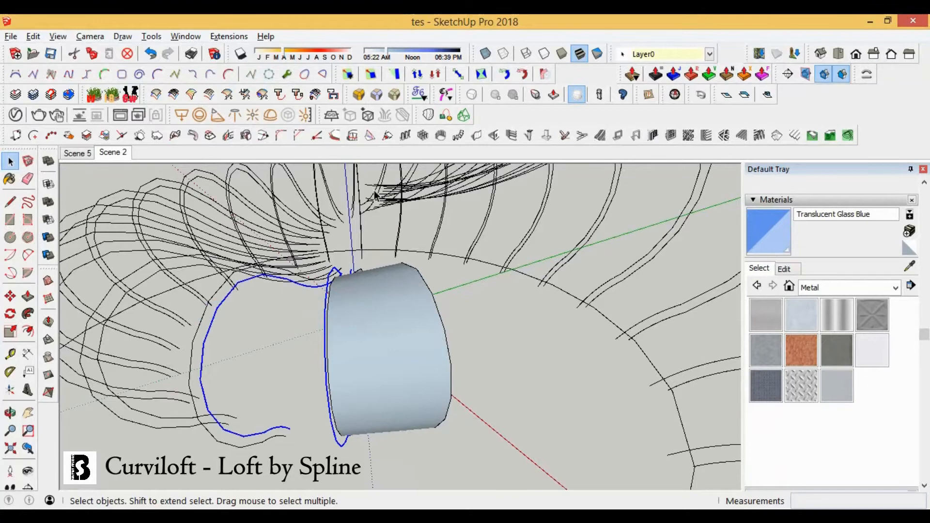
pyautogui.click(428, 115)
pyautogui.click(492, 374)
pyautogui.moveTo(492, 380); pyautogui.dragTo(387, 288, button='middle')
pyautogui.scroll(3, 448, 351)
pyautogui.click(375, 342)
pyautogui.click(523, 308)
pyautogui.click(428, 115)
pyautogui.click(473, 445)
# - Continue the shell with the fourth and fifth panels, lofting by spline between the next pairs of rib curves
pyautogui.moveTo(473, 446); pyautogui.dragTo(341, 304, button='middle')
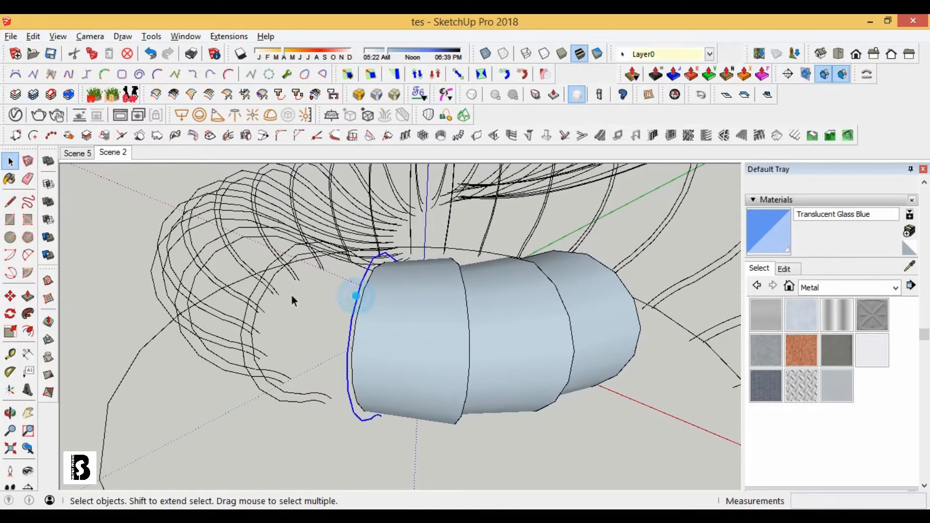
pyautogui.click(428, 115)
pyautogui.click(451, 440)
pyautogui.scroll(-4, 455, 445)
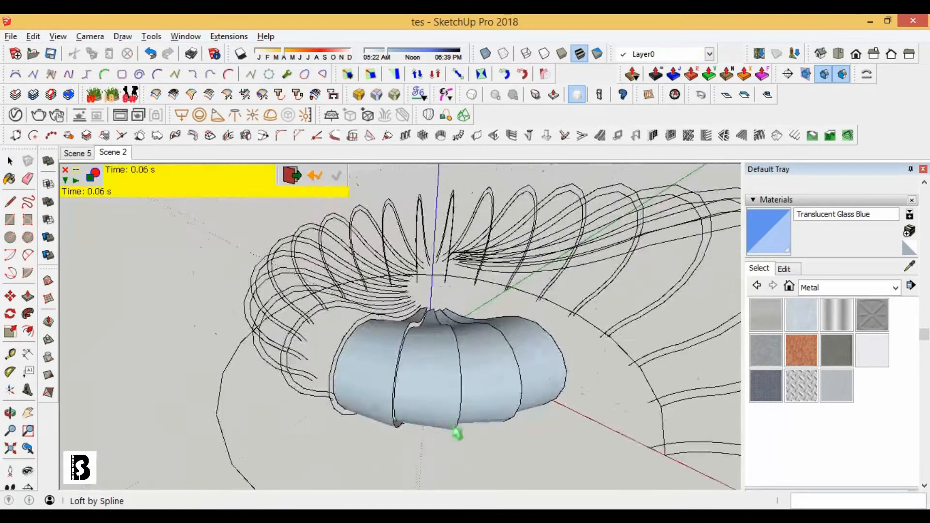
pyautogui.scroll(3, 332, 370)
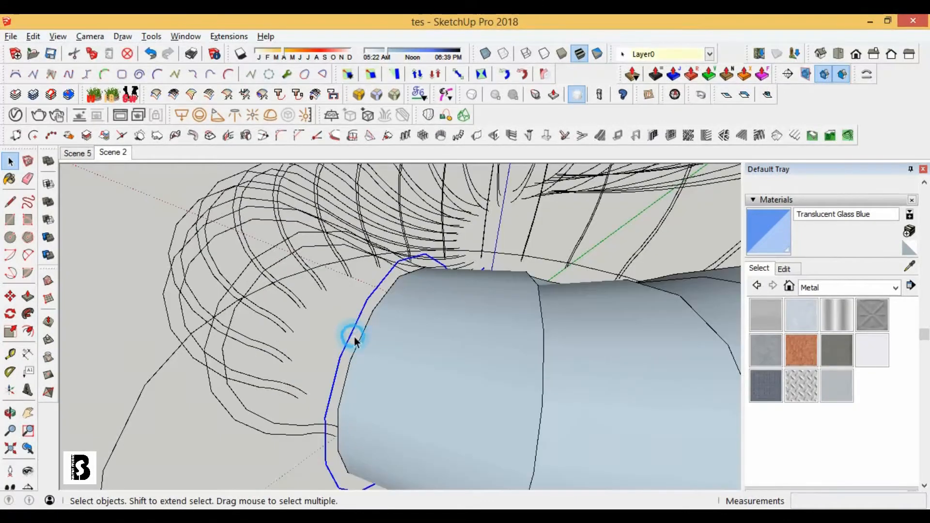
pyautogui.click(428, 115)
pyautogui.click(235, 443)
pyautogui.press('space')
# - Close the shell's open small end with a thin Loft by Spline strip between the end rib's outer and inner curves
pyautogui.scroll(-5, 208, 385)
pyautogui.moveTo(543, 314); pyautogui.dragTo(393, 338, button='middle')
pyautogui.scroll(4, 393, 338)
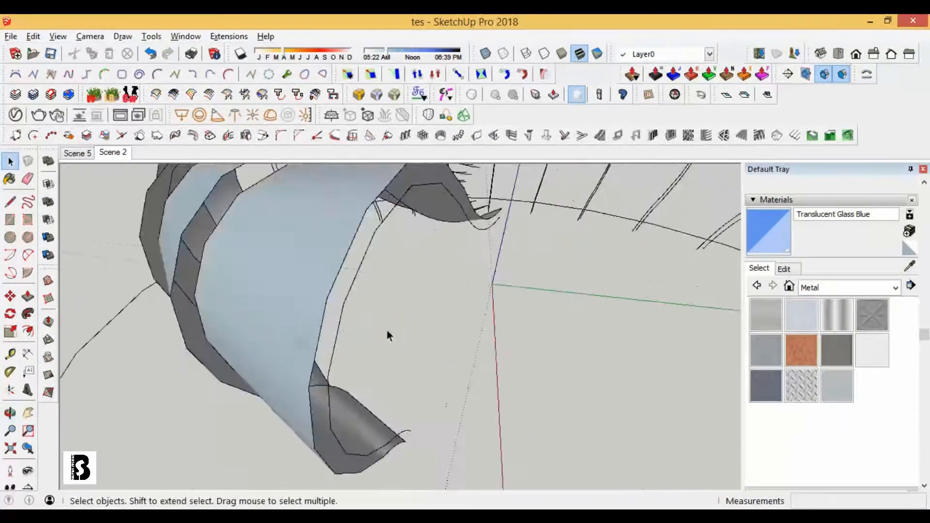
pyautogui.scroll(-2, 393, 334)
pyautogui.click(363, 277)
pyautogui.keyDown('shift'); pyautogui.click(370, 276); pyautogui.keyUp('shift')
pyautogui.click(428, 115)
pyautogui.click(318, 291)
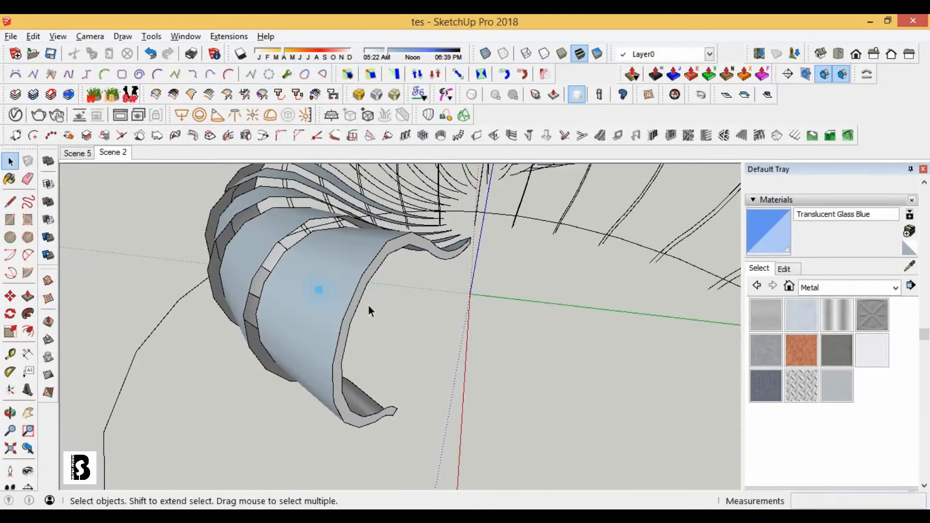
pyautogui.press('space')
# - Fill the stepped gaps at the following panel seams with thin Loft by Spline strips between each rib's paired curves
pyautogui.moveTo(319, 290); pyautogui.dragTo(302, 246, button='middle')
pyautogui.click(492, 391)
pyautogui.press('space')
pyautogui.scroll(-5, 492, 390)
pyautogui.moveTo(339, 296); pyautogui.dragTo(390, 319, button='middle')
pyautogui.scroll(5, 391, 319)
pyautogui.click(428, 115)
pyautogui.click(337, 365)
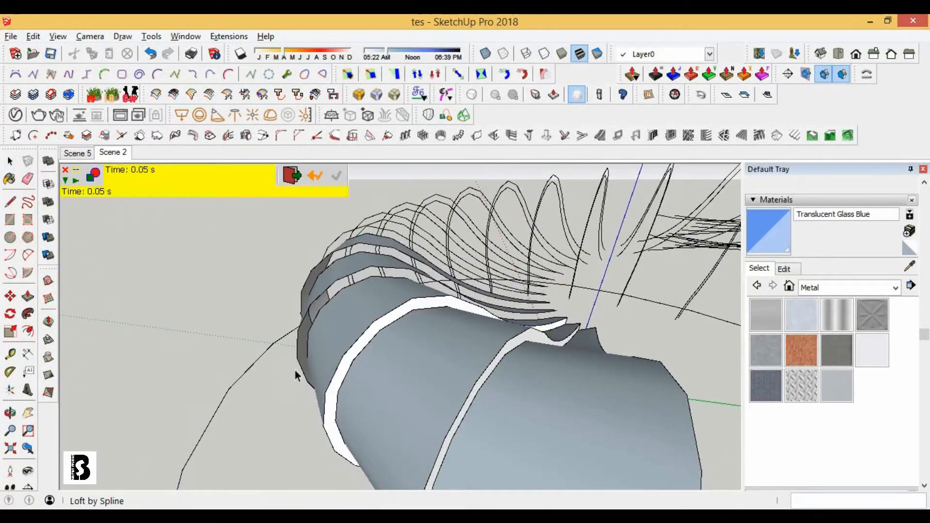
# - Fill the next two stepped panel seams with thin Loft by Spline strips between each rib's paired curves, using a 1s sequence
pyautogui.press('space')
pyautogui.scroll(3, 328, 304)
pyautogui.click(325, 286)
pyautogui.click(428, 115)
pyautogui.click(328, 310)
pyautogui.press('space')
pyautogui.scroll(-3, 324, 326)
pyautogui.moveTo(324, 326); pyautogui.dragTo(361, 356, button='middle')
pyautogui.click(312, 298)
pyautogui.click(428, 115)
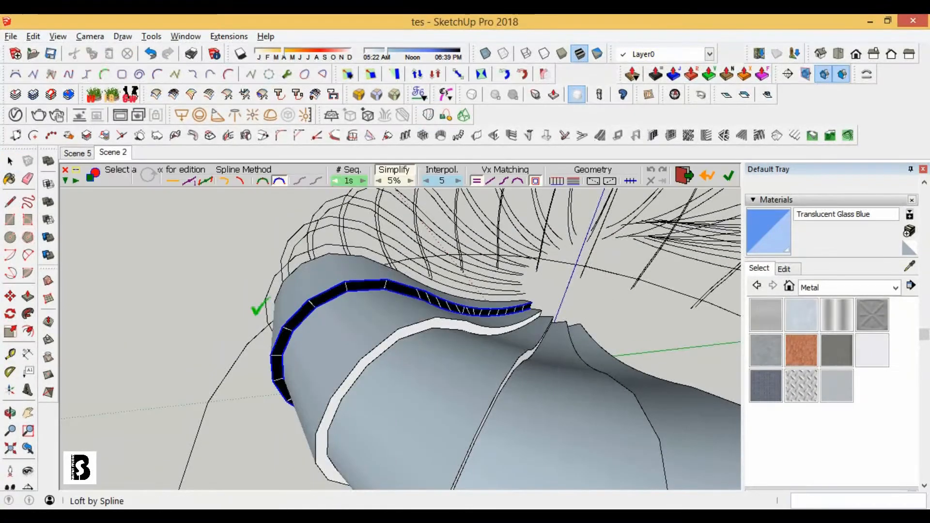
pyautogui.click(328, 205)
pyautogui.press('space')
pyautogui.scroll(-5, 334, 272)
pyautogui.moveTo(349, 310); pyautogui.dragTo(457, 265, button='middle')
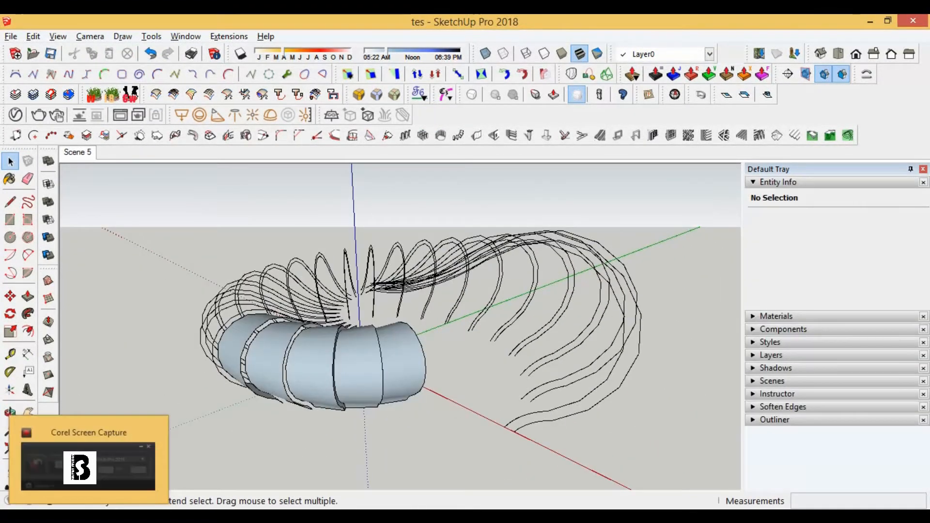
# - Create the next shell panel with Loft by Spline from the open rib's curve to the following rib's curve, using a 5s sequence
pyautogui.moveTo(566, 291); pyautogui.dragTo(550, 321, button='middle')
pyautogui.scroll(3, 300, 359)
pyautogui.click(308, 358)
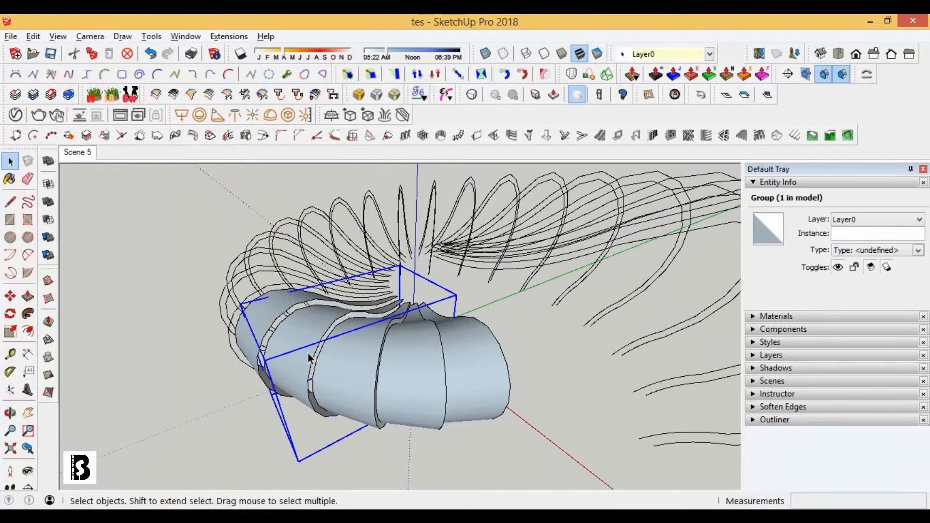
pyautogui.moveTo(307, 353)
pyautogui.mouseDown(button='middle')
pyautogui.moveTo(243, 344)
pyautogui.moveTo(411, 325)
pyautogui.mouseUp(button='middle')
pyautogui.scroll(3, 235, 339)
pyautogui.click(301, 332)
pyautogui.keyDown('shift'); pyautogui.click(191, 327); pyautogui.keyUp('shift')
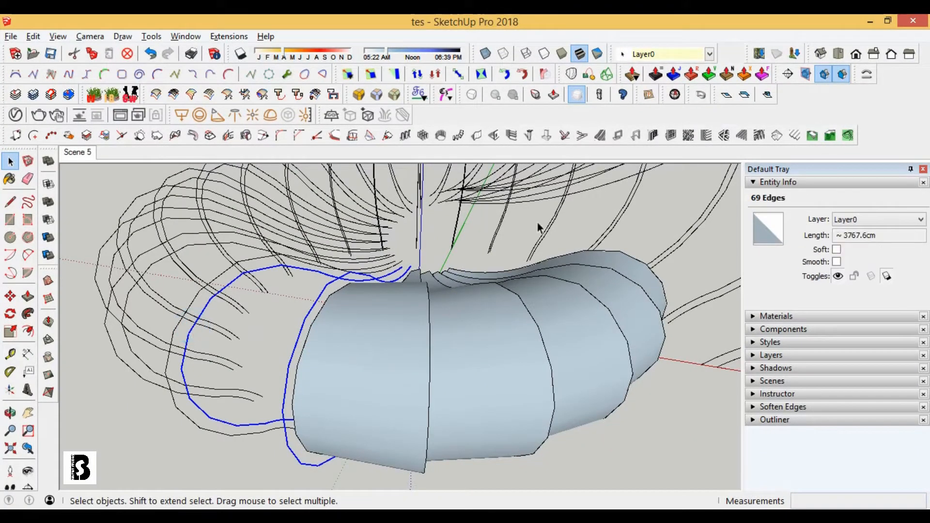
pyautogui.click(572, 74)
pyautogui.moveTo(385, 283); pyautogui.dragTo(421, 329, button='middle')
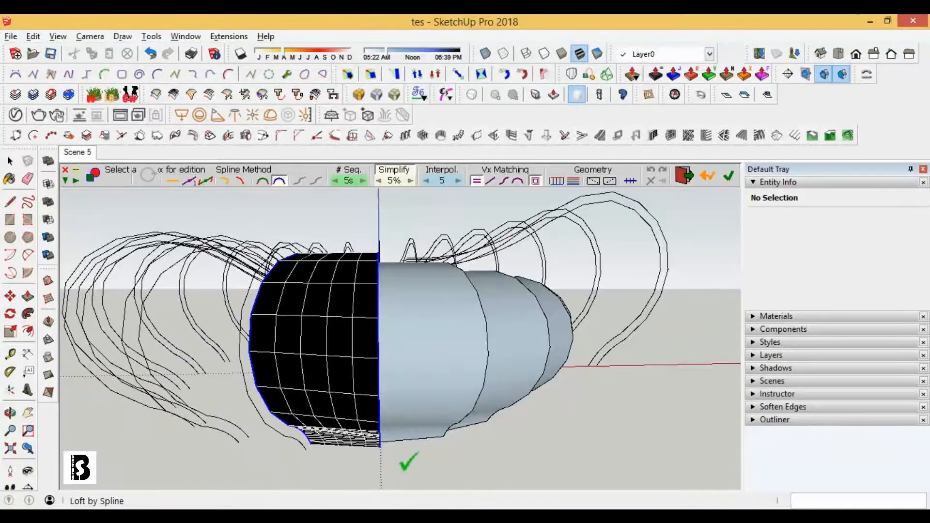
pyautogui.scroll(8, 367, 429)
pyautogui.scroll(-2, 423, 417)
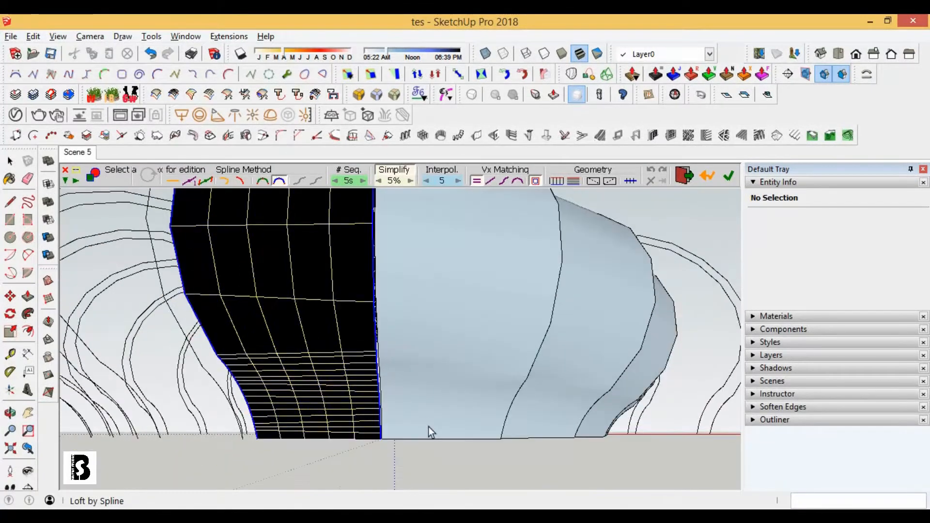
pyautogui.click(412, 461)
pyautogui.scroll(-3, 400, 412)
pyautogui.press('space')
# - Extend the shell by one more panel, lofting by spline between the following pair of rib curves with a 5s sequence
pyautogui.moveTo(376, 324); pyautogui.dragTo(378, 431, button='middle')
pyautogui.scroll(-2, 322, 298)
pyautogui.scroll(2, 322, 297)
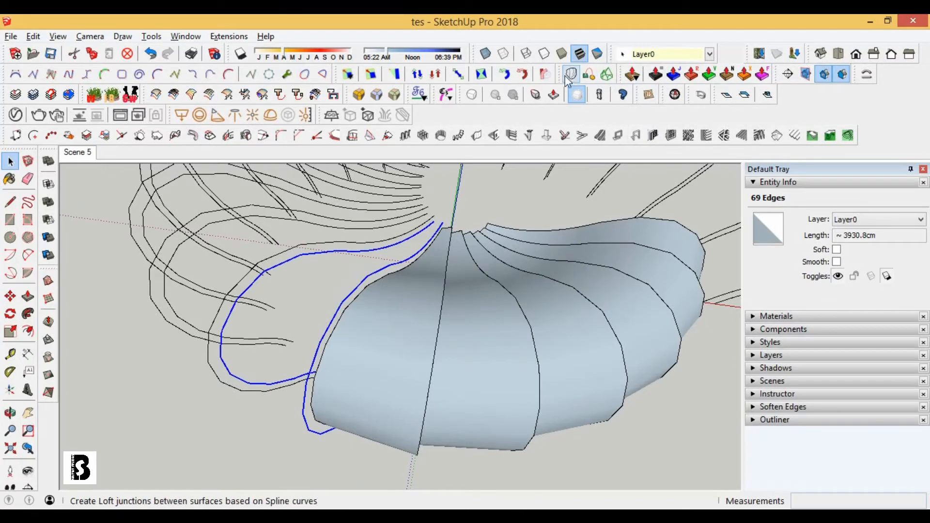
pyautogui.scroll(-2, 350, 310)
pyautogui.moveTo(350, 310); pyautogui.dragTo(382, 301, button='middle')
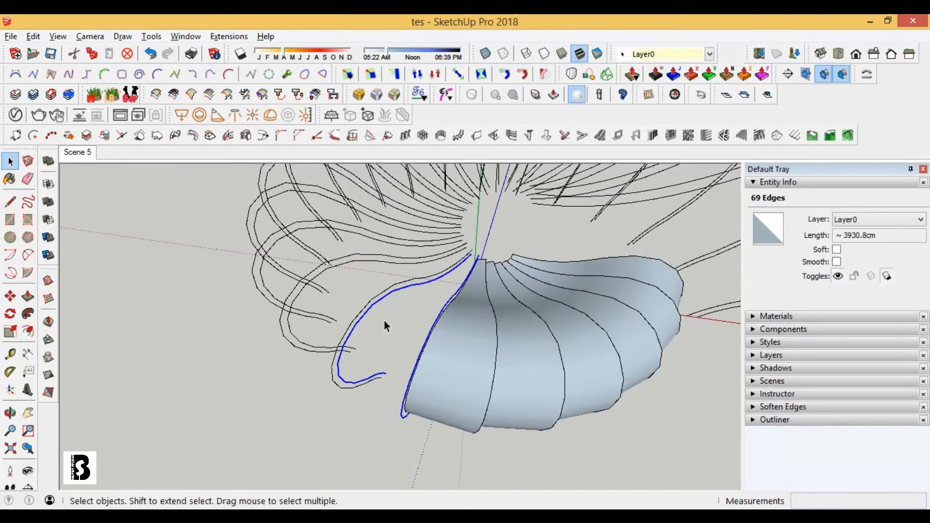
pyautogui.click(576, 93)
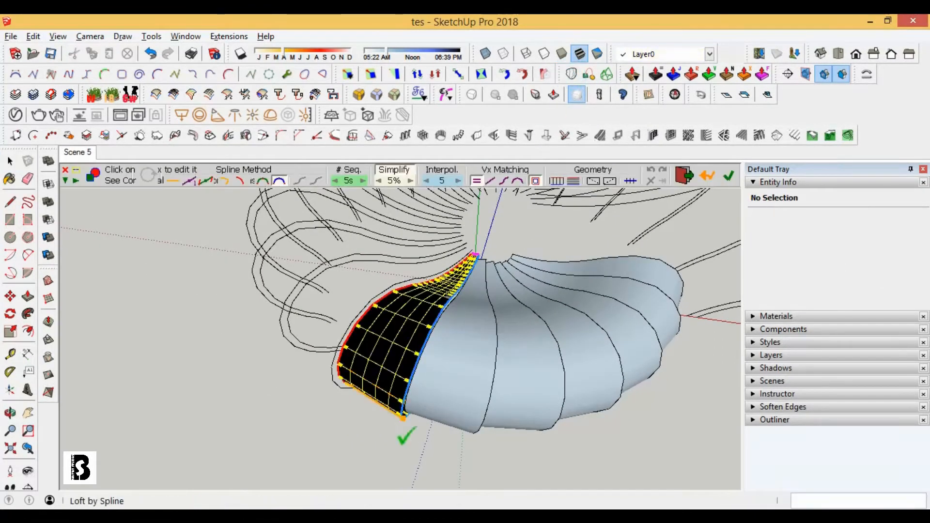
pyautogui.press('Return')
pyautogui.press('space')
# - Close the stepped gap beside the recent panels with a thin Loft by Spline strip between the rib's paired curves, using a 1s sequence
pyautogui.moveTo(408, 385); pyautogui.dragTo(339, 292, button='middle')
pyautogui.scroll(-3, 339, 292)
pyautogui.scroll(5, 399, 393)
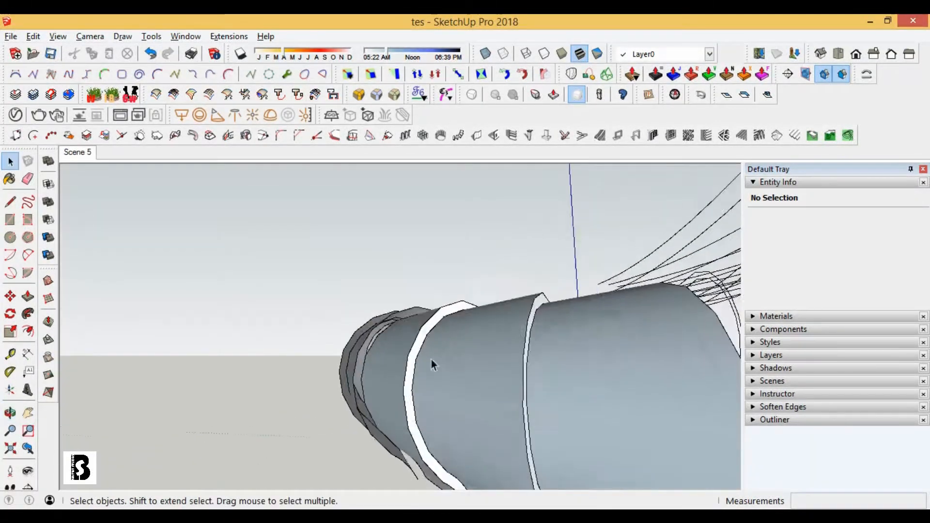
pyautogui.click(399, 393)
pyautogui.scroll(-3, 405, 381)
pyautogui.moveTo(406, 381); pyautogui.dragTo(408, 377, button='middle')
pyautogui.scroll(3, 394, 362)
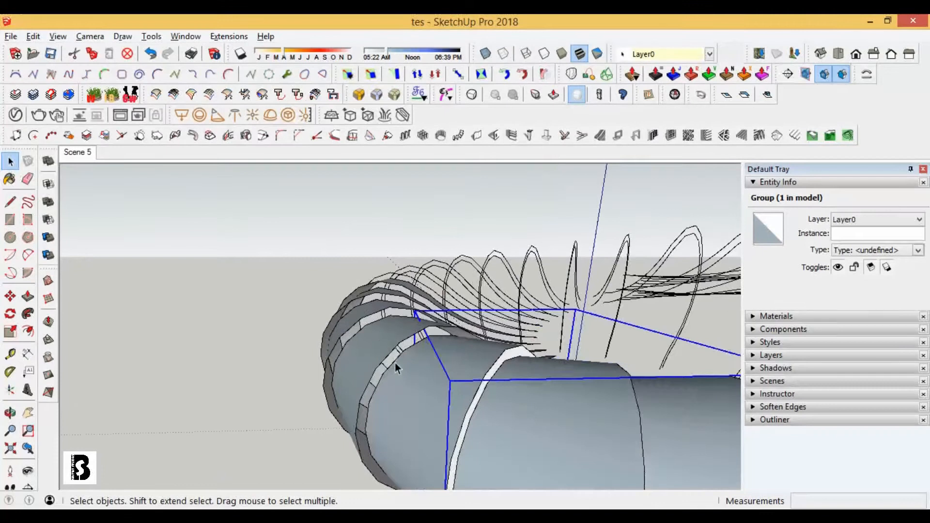
pyautogui.click(395, 363)
pyautogui.scroll(4, 387, 352)
pyautogui.keyDown('ctrl'); pyautogui.click(385, 335); pyautogui.keyUp('ctrl')
pyautogui.scroll(-2, 385, 335)
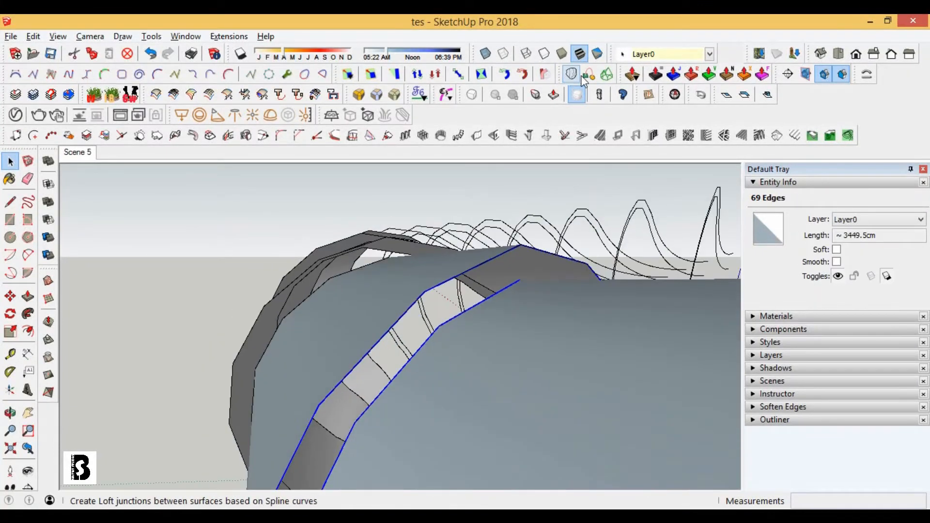
pyautogui.scroll(-4, 547, 186)
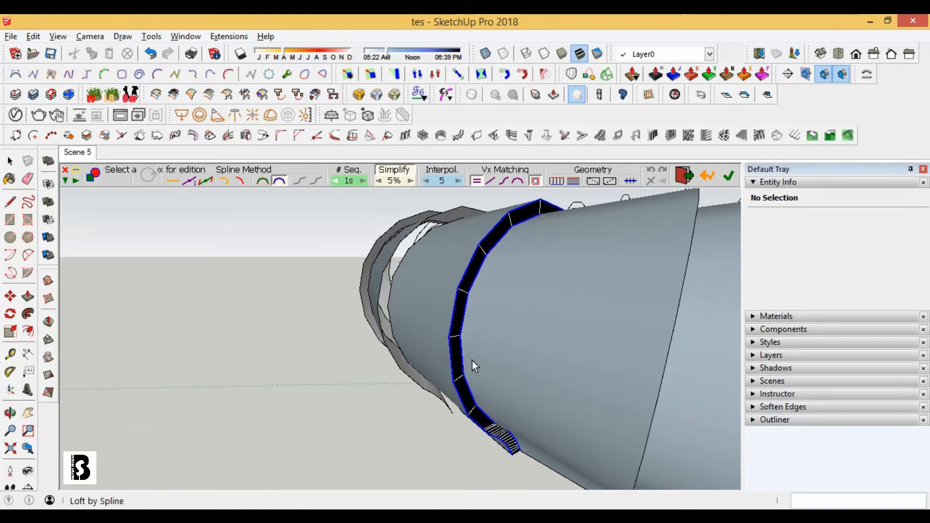
pyautogui.click(437, 427)
# - Fill two more open panel seams with thin Loft by Spline strips between each rib's outer and inner curves
pyautogui.click(414, 416)
pyautogui.moveTo(415, 417); pyautogui.dragTo(291, 328, button='middle')
pyautogui.click(280, 333)
pyautogui.keyDown('shift'); pyautogui.click(268, 332); pyautogui.keyUp('shift')
pyautogui.click(570, 79)
pyautogui.click(339, 182)
pyautogui.click(365, 260)
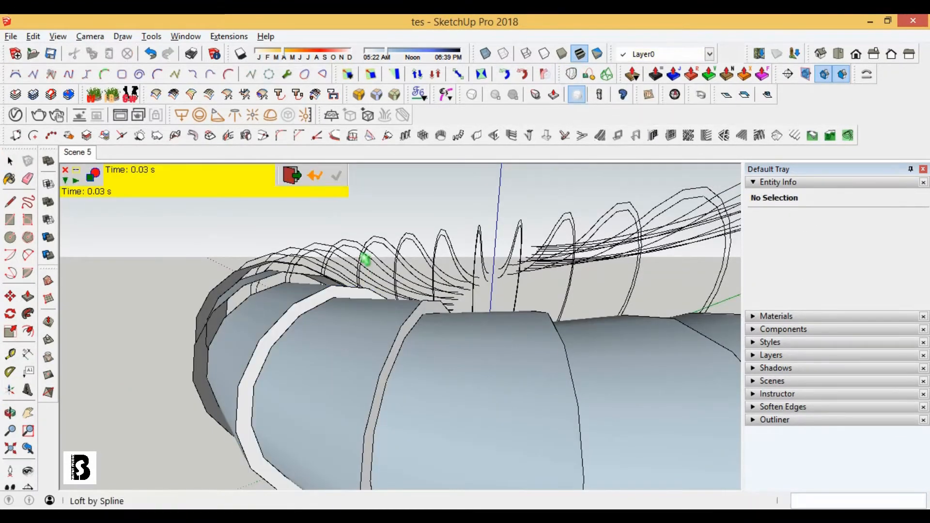
pyautogui.moveTo(365, 259); pyautogui.dragTo(354, 286, button='middle')
pyautogui.scroll(-4, 353, 270)
pyautogui.scroll(4, 350, 270)
pyautogui.click(336, 267)
pyautogui.keyDown('shift'); pyautogui.click(325, 264); pyautogui.keyUp('shift')
pyautogui.click(570, 75)
pyautogui.click(349, 183)
pyautogui.click(241, 338)
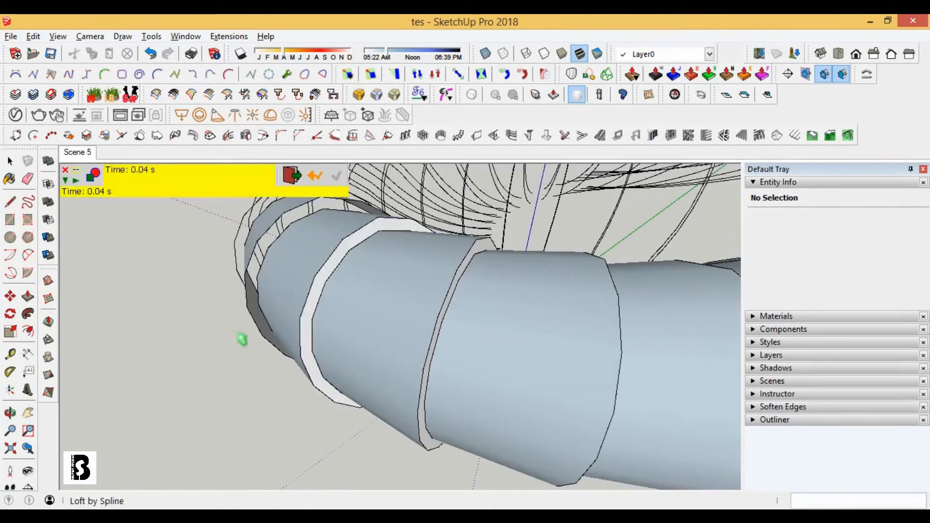
# - Add a thin Loft by Spline strip across the following panel seam, joining that rib's two curves
pyautogui.moveTo(240, 338); pyautogui.dragTo(310, 305, button='middle')
pyautogui.click(303, 310)
pyautogui.keyDown('shift'); pyautogui.click(292, 312); pyautogui.keyUp('shift')
pyautogui.click(570, 74)
pyautogui.click(348, 182)
pyautogui.click(546, 439)
# - Continue the shell with two more panels, lofting by spline between the next pairs of rib curves
pyautogui.moveTo(546, 439); pyautogui.dragTo(291, 310, button='middle')
pyautogui.scroll(-4, 436, 311)
pyautogui.click(365, 315)
pyautogui.keyDown('shift'); pyautogui.click(228, 314); pyautogui.keyUp('shift')
pyautogui.click(571, 74)
pyautogui.click(405, 487)
pyautogui.moveTo(405, 486); pyautogui.dragTo(356, 327, button='middle')
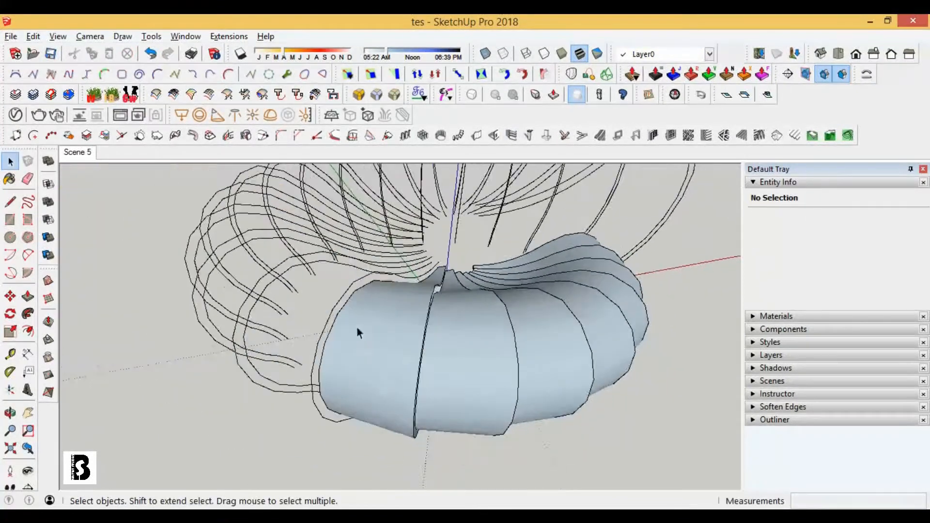
pyautogui.scroll(5, 356, 327)
pyautogui.click(369, 330)
pyautogui.keyDown('shift'); pyautogui.click(217, 319); pyautogui.keyUp('shift')
pyautogui.click(570, 74)
pyautogui.click(259, 450)
# - Skin the following two rib intervals of the shell with Loft by Spline panels
pyautogui.scroll(-4, 259, 450)
pyautogui.moveTo(259, 450); pyautogui.dragTo(405, 330, button='middle')
pyautogui.scroll(4, 405, 330)
pyautogui.click(410, 347)
pyautogui.scroll(-2, 401, 347)
pyautogui.keyDown('shift'); pyautogui.click(342, 285); pyautogui.keyUp('shift')
pyautogui.click(572, 74)
pyautogui.click(368, 422)
pyautogui.scroll(4, 318, 290)
pyautogui.click(328, 293)
pyautogui.keyDown('shift'); pyautogui.click(279, 286); pyautogui.keyUp('shift')
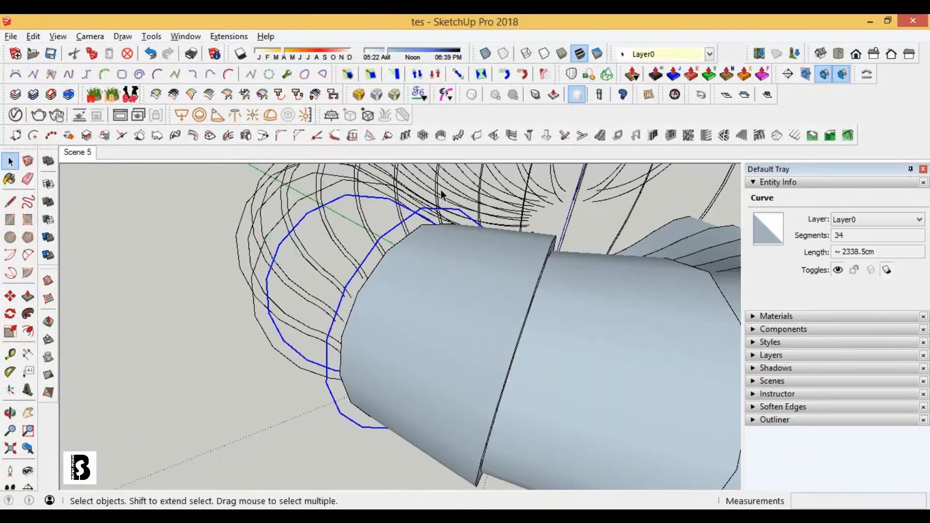
pyautogui.click(571, 75)
pyautogui.click(314, 427)
# - Loft another two shell panels by spline, each from one rib's curve to the next rib's curve
pyautogui.moveTo(314, 428); pyautogui.dragTo(300, 325, button='middle')
pyautogui.click(350, 307)
pyautogui.keyDown('shift'); pyautogui.click(335, 260); pyautogui.keyUp('shift')
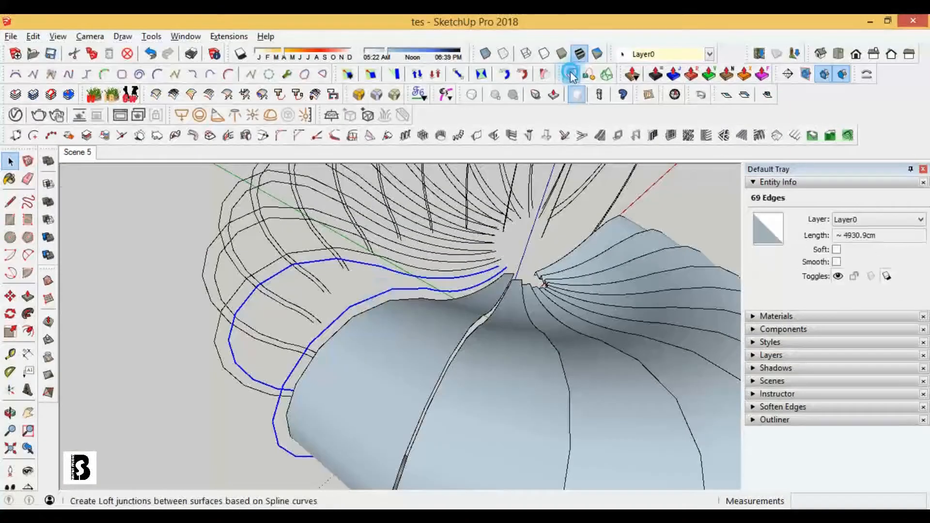
pyautogui.click(571, 74)
pyautogui.click(208, 398)
pyautogui.click(270, 264)
pyautogui.keyDown('shift'); pyautogui.click(252, 226); pyautogui.keyUp('shift')
pyautogui.click(572, 74)
pyautogui.click(429, 296)
# - Fill two open seams between the newly lofted panels with thin Loft by Spline strips between each rib's paired curves
pyautogui.scroll(-4, 431, 297)
pyautogui.moveTo(431, 297); pyautogui.dragTo(412, 406, button='middle')
pyautogui.scroll(-3, 324, 293)
pyautogui.scroll(5, 323, 293)
pyautogui.scroll(-5, 463, 333)
pyautogui.scroll(4, 463, 333)
pyautogui.scroll(-3, 375, 250)
pyautogui.scroll(6, 376, 276)
pyautogui.click(376, 276)
pyautogui.keyDown('shift'); pyautogui.click(387, 268); pyautogui.keyUp('shift')
pyautogui.click(571, 74)
pyautogui.click(411, 187)
pyautogui.click(429, 235)
pyautogui.keyDown('shift'); pyautogui.click(433, 222); pyautogui.keyUp('shift')
pyautogui.click(245, 198)
pyautogui.click(209, 225)
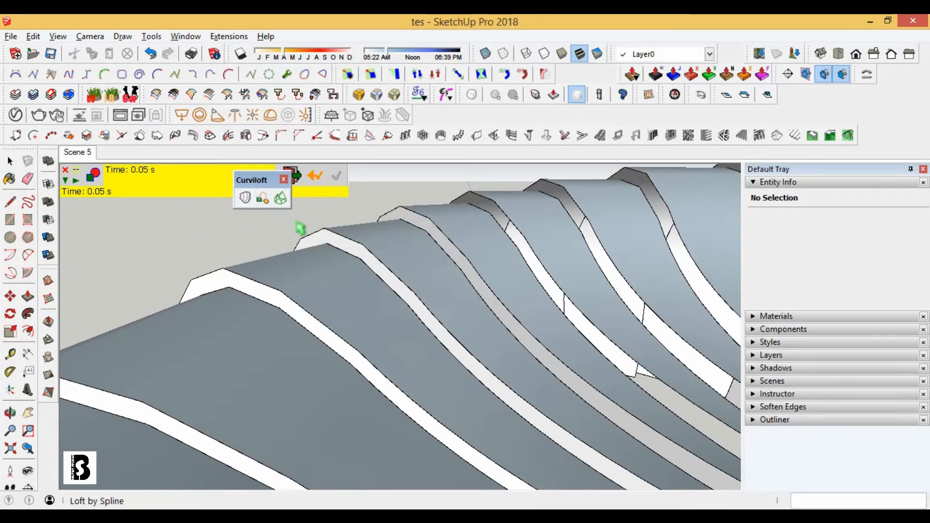
# - Delete the lofted strip from the seam between the ribbed panels
pyautogui.press('space')
pyautogui.click(453, 254)
pyautogui.scroll(2, 453, 253)
pyautogui.doubleClick(453, 254)
pyautogui.tripleClick(450, 257)
pyautogui.click(437, 263)
pyautogui.scroll(-3, 450, 271)
pyautogui.click(458, 273)
pyautogui.press('Delete')
# - Rebuild the deleted seam strip with Loft by Spline between the rib's two curves
pyautogui.click(446, 262)
pyautogui.click(445, 259)
pyautogui.keyDown('shift'); pyautogui.click(448, 247); pyautogui.keyUp('shift')
pyautogui.click(245, 197)
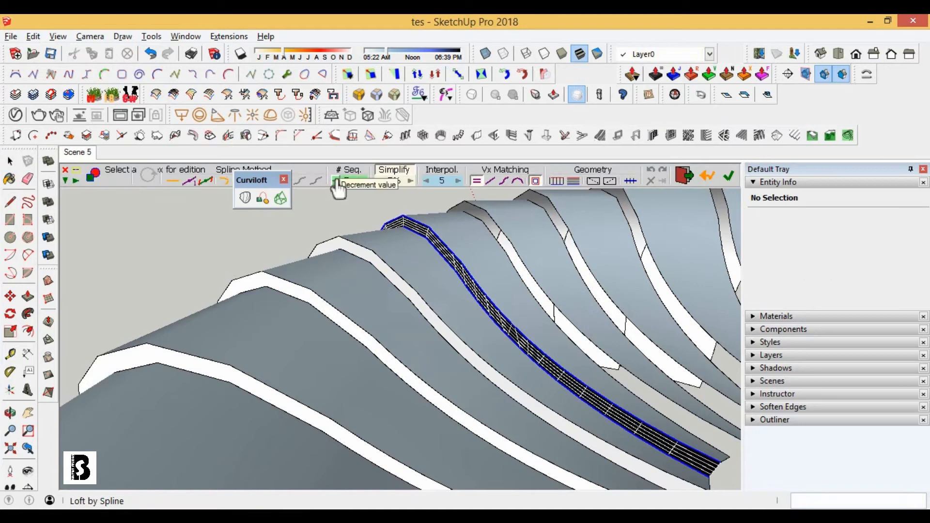
pyautogui.click(265, 221)
# - Select the next rib curves beside the rebuilt strip and join them with Loft by Spline
pyautogui.press('space')
pyautogui.click(463, 280)
pyautogui.scroll(1, 464, 280)
pyautogui.click(423, 271)
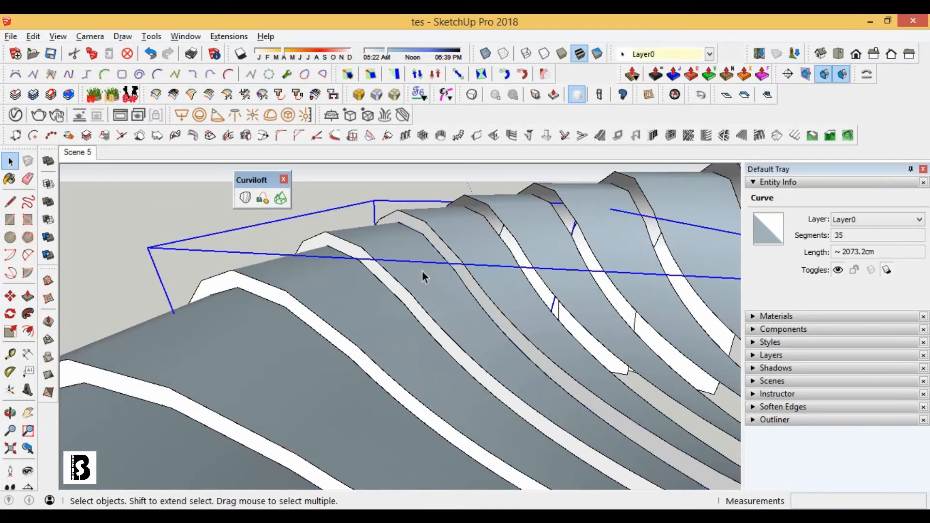
pyautogui.scroll(1, 472, 245)
pyautogui.click(472, 245)
pyautogui.click(247, 197)
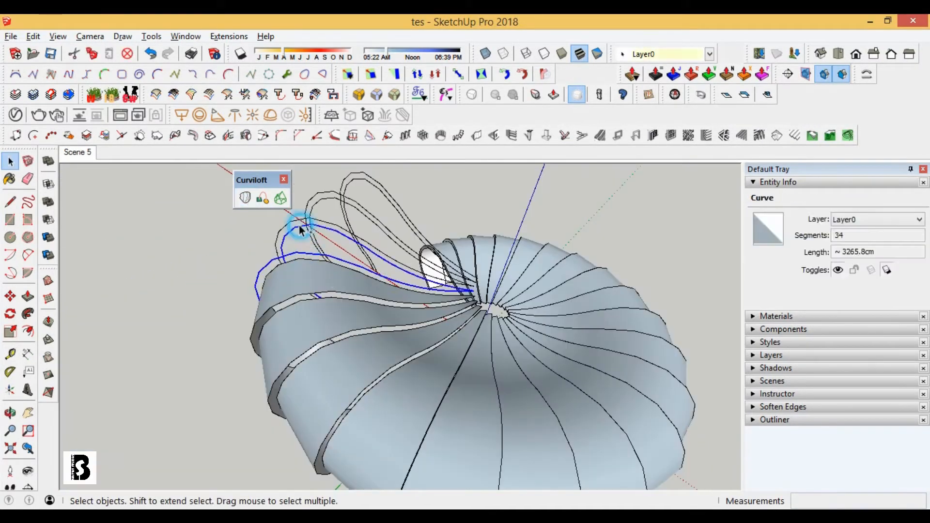
# - Loft the remaining shell panels by spline between the last rib curves up to the large open end
pyautogui.click(321, 220)
pyautogui.click(247, 198)
pyautogui.click(356, 206)
pyautogui.press('space')
pyautogui.click(356, 202)
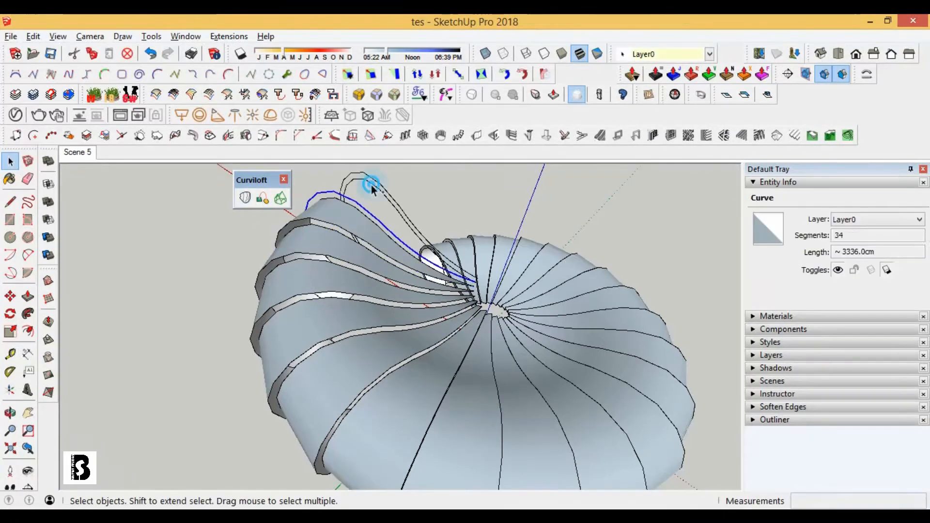
pyautogui.keyDown('shift'); pyautogui.click(370, 184); pyautogui.keyUp('shift')
pyautogui.click(246, 199)
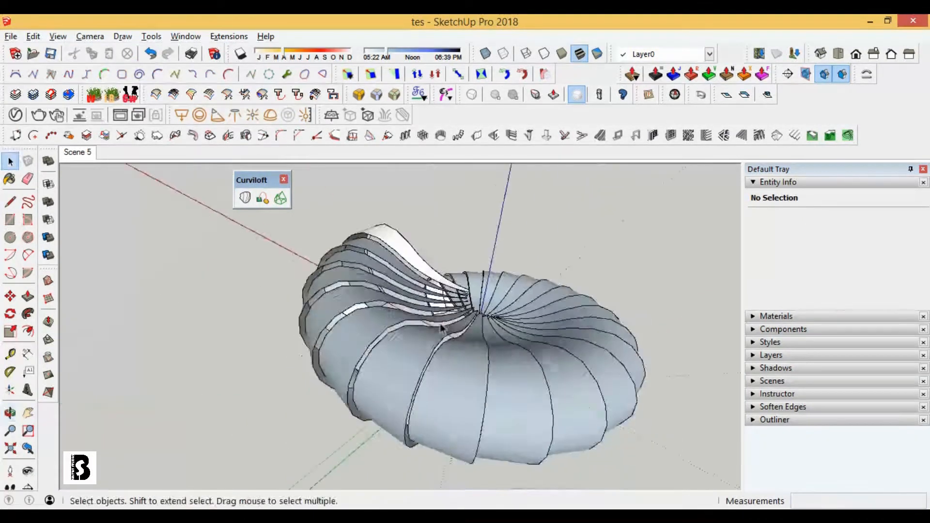
pyautogui.scroll(-3, 199, 318)
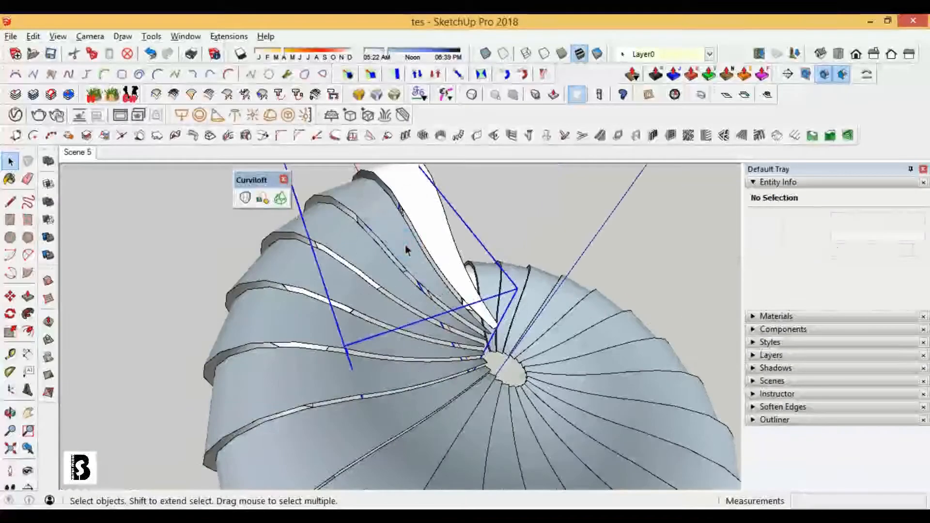
# - Reverse the faces of the shell panel beside the last one at the large open end
pyautogui.click(398, 234)
pyautogui.rightClick(398, 234)
pyautogui.click(450, 183)
pyautogui.click(580, 200)
# - Loft a strip by spline across the first still-open rib seam on the shell's upper side
pyautogui.moveTo(601, 291); pyautogui.dragTo(210, 325, button='middle')
pyautogui.scroll(-4, 292, 343)
pyautogui.moveTo(292, 343); pyautogui.dragTo(391, 334, button='middle')
pyautogui.scroll(2, 391, 335)
pyautogui.moveTo(400, 363); pyautogui.dragTo(232, 315, button='middle')
pyautogui.scroll(3, 428, 375)
pyautogui.scroll(-3, 435, 384)
pyautogui.scroll(-4, 396, 481)
pyautogui.scroll(5, 245, 316)
pyautogui.press('space')
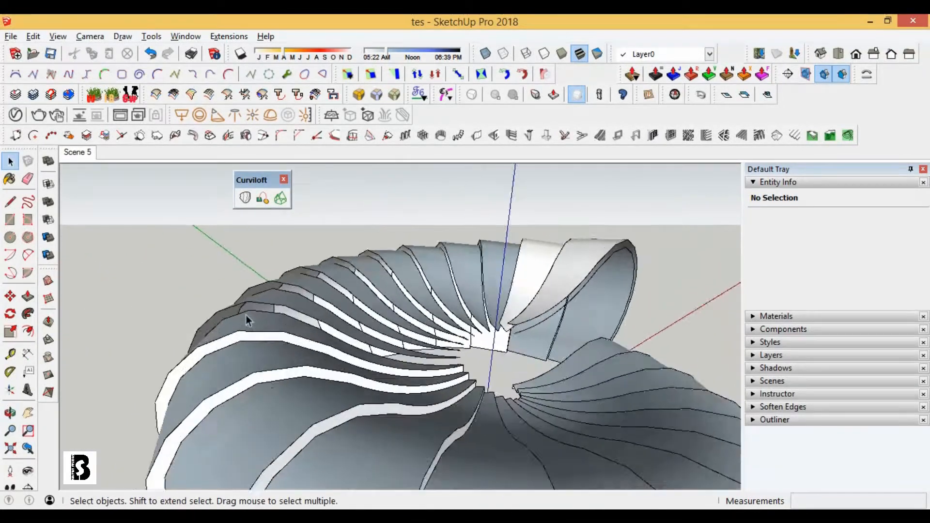
pyautogui.click(268, 334)
pyautogui.click(246, 202)
pyautogui.click(339, 181)
pyautogui.click(197, 270)
# - Fill the following two rib seams with Loft by Spline between each seam's paired curves
pyautogui.click(256, 291)
pyautogui.keyDown('shift'); pyautogui.click(255, 280); pyautogui.keyUp('shift')
pyautogui.click(246, 200)
pyautogui.click(340, 205)
pyautogui.click(284, 263)
pyautogui.click(284, 265)
pyautogui.keyDown('shift'); pyautogui.click(286, 255); pyautogui.keyUp('shift')
pyautogui.click(246, 199)
pyautogui.click(341, 212)
# - Continue towards the large open end, lofting strips by spline across two more rib seams
pyautogui.click(305, 243)
pyautogui.keyDown('shift'); pyautogui.click(305, 235); pyautogui.keyUp('shift')
pyautogui.click(246, 198)
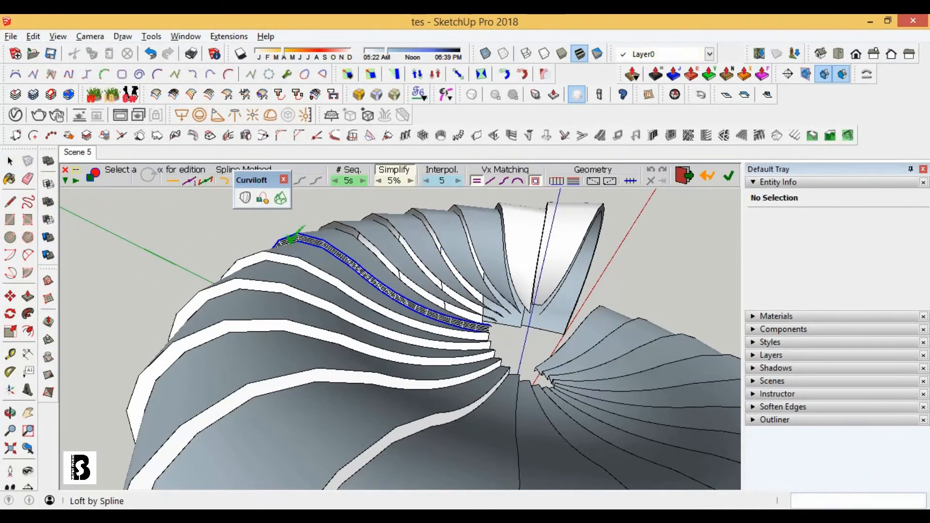
pyautogui.click(193, 241)
pyautogui.click(352, 232)
pyautogui.keyDown('shift'); pyautogui.click(351, 234); pyautogui.keyUp('shift')
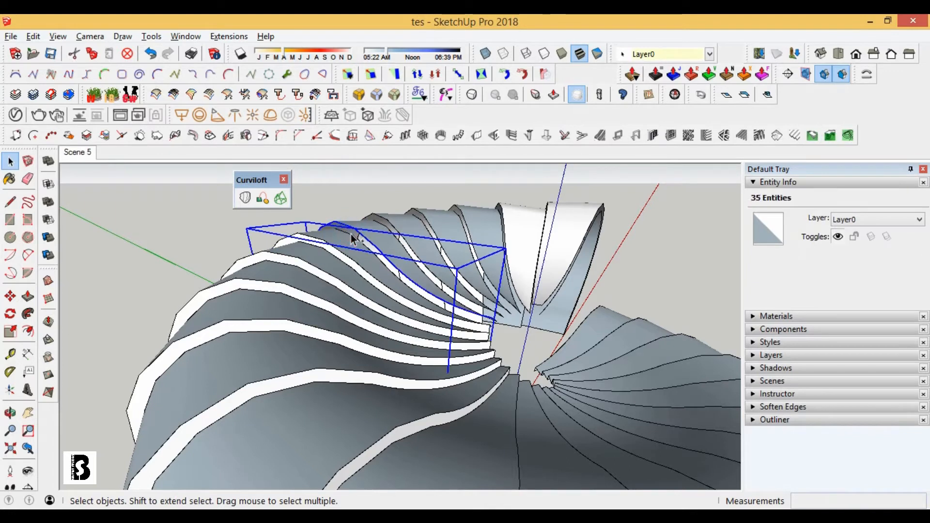
pyautogui.click(245, 197)
pyautogui.click(266, 321)
# - Select the paired curves of the next two seams in turn and join each pair with Loft by Spline
pyautogui.moveTo(266, 322); pyautogui.dragTo(332, 278, button='middle')
pyautogui.click(332, 278)
pyautogui.keyDown('shift'); pyautogui.click(327, 284); pyautogui.keyUp('shift')
pyautogui.click(244, 199)
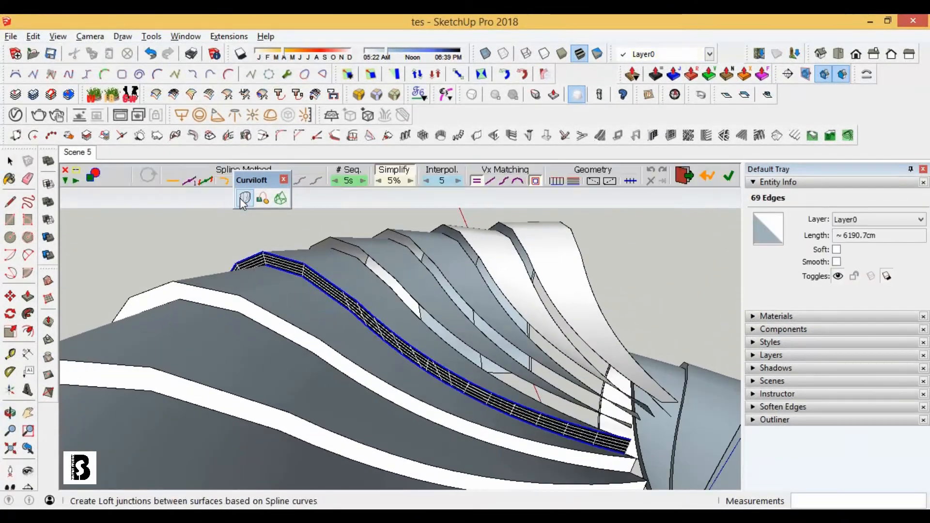
pyautogui.click(260, 241)
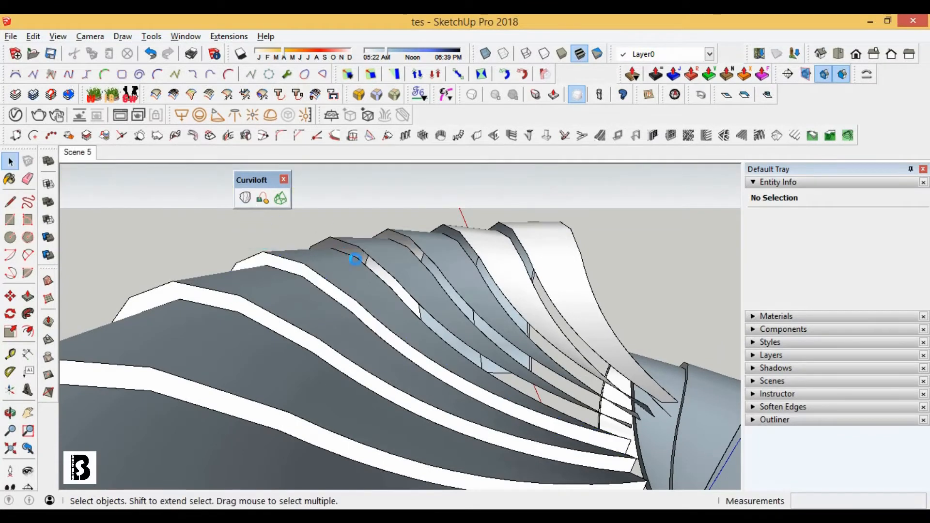
pyautogui.keyDown('ctrl'); pyautogui.click(384, 270); pyautogui.keyUp('ctrl')
pyautogui.click(245, 198)
pyautogui.click(198, 258)
# - Loft strips by spline across the two rib seams just before the last one at the large open end
pyautogui.click(410, 249)
pyautogui.keyDown('ctrl'); pyautogui.click(416, 245); pyautogui.keyUp('ctrl')
pyautogui.click(245, 198)
pyautogui.click(440, 266)
pyautogui.press('space')
pyautogui.click(461, 247)
pyautogui.keyDown('ctrl'); pyautogui.click(468, 244); pyautogui.keyUp('ctrl')
pyautogui.click(242, 198)
pyautogui.click(205, 255)
# - Loft the last seam strip by spline near the large open end and dock the Curviloft toolbar
pyautogui.click(511, 242)
pyautogui.keyDown('ctrl'); pyautogui.click(519, 241); pyautogui.keyUp('ctrl')
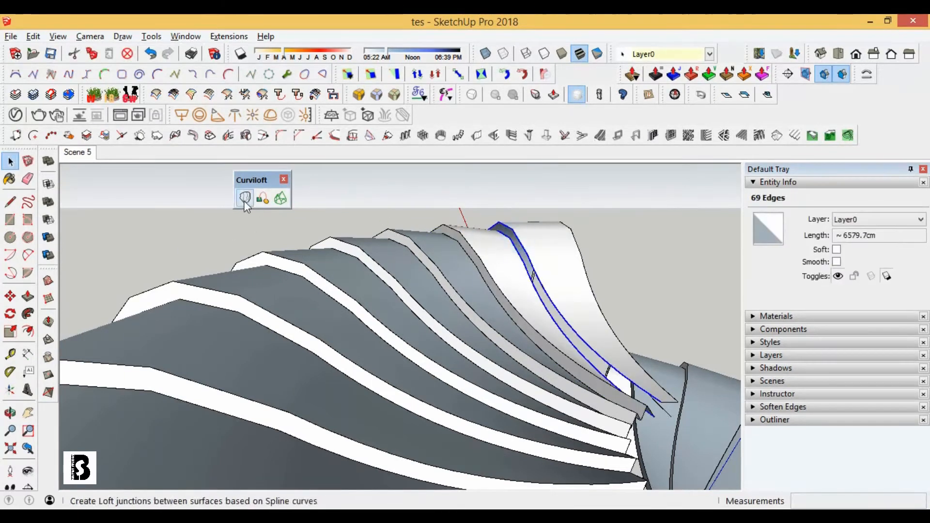
pyautogui.click(243, 197)
pyautogui.click(241, 255)
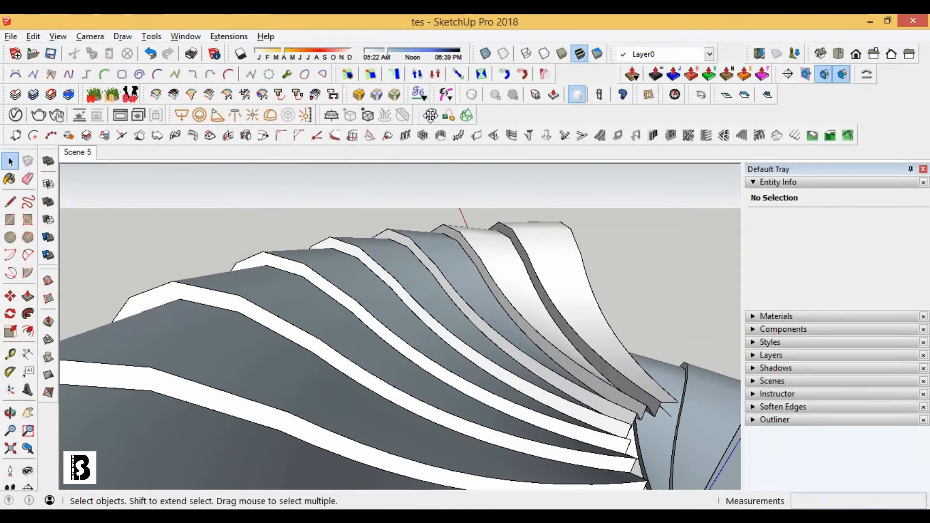
pyautogui.moveTo(430, 116); pyautogui.dragTo(428, 116)
pyautogui.scroll(-8, 353, 275)
pyautogui.moveTo(353, 275); pyautogui.dragTo(314, 352, button='middle')
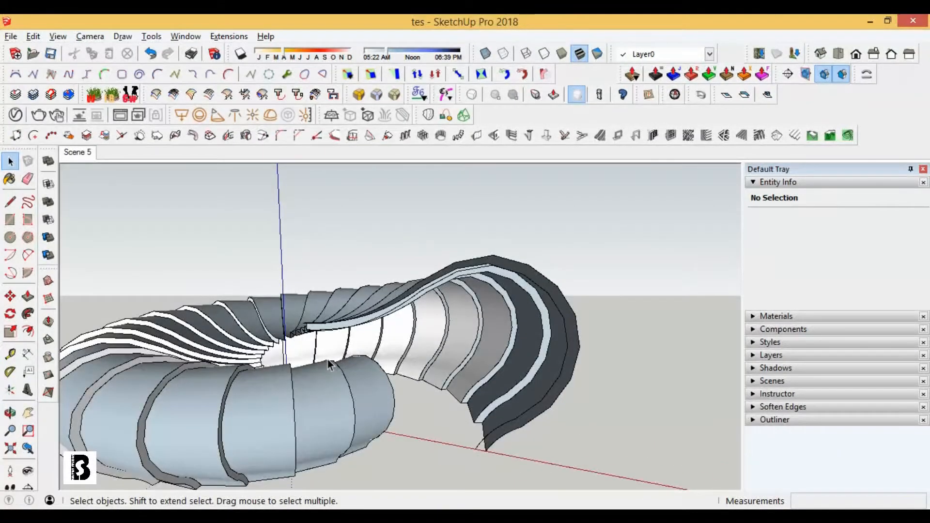
pyautogui.click(524, 264)
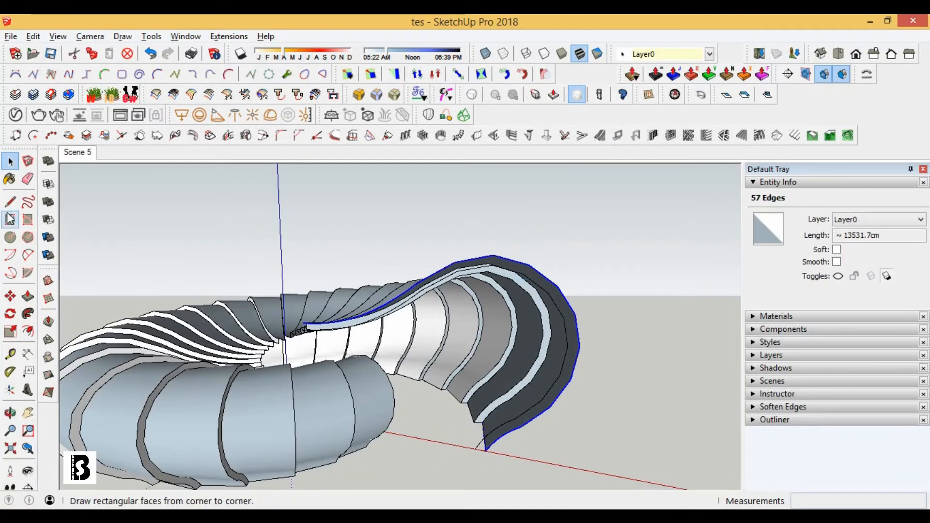
pyautogui.click(9, 201)
pyautogui.scroll(1, 493, 468)
pyautogui.scroll(2, 487, 451)
pyautogui.click(463, 437)
pyautogui.scroll(-4, 465, 436)
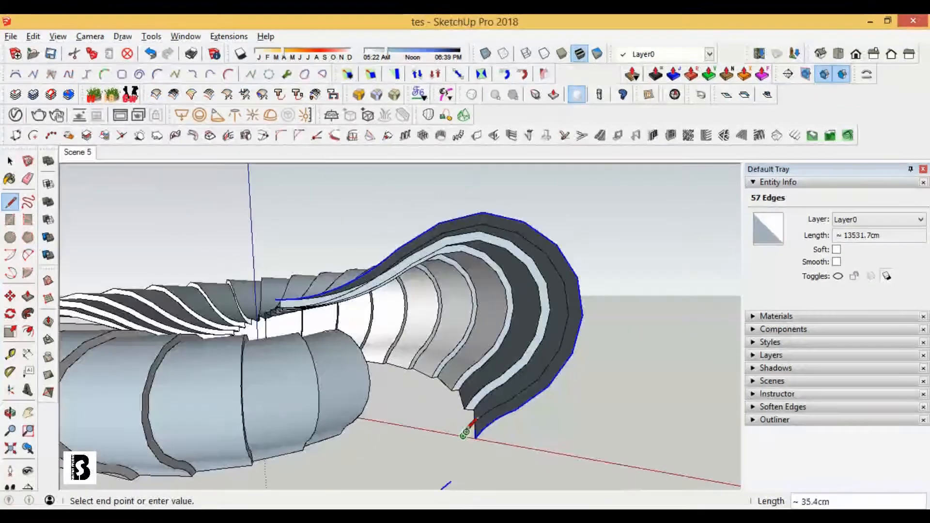
pyautogui.moveTo(374, 386); pyautogui.dragTo(377, 426, button='middle')
pyautogui.press('Escape')
# - Try to close the gap between the end rib's two curves with short lines at its ends
pyautogui.scroll(1, 310, 352)
pyautogui.click(295, 361)
pyautogui.scroll(3, 300, 340)
pyautogui.scroll(-2, 337, 334)
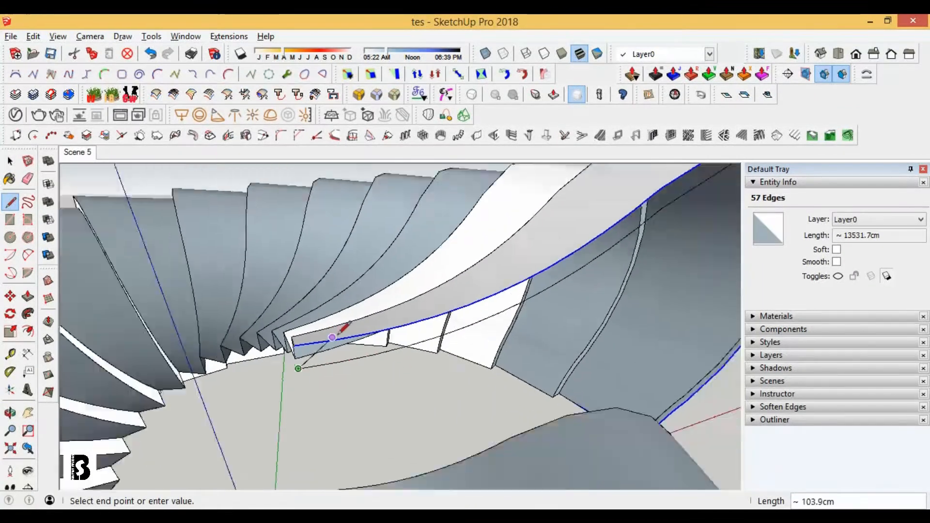
pyautogui.moveTo(342, 329); pyautogui.dragTo(375, 369, button='middle')
pyautogui.scroll(1, 359, 393)
pyautogui.click(358, 394)
pyautogui.scroll(-1, 361, 390)
pyautogui.moveTo(436, 335); pyautogui.dragTo(402, 305, button='middle')
pyautogui.scroll(2, 522, 375)
pyautogui.scroll(3, 505, 379)
pyautogui.scroll(1, 501, 384)
pyautogui.click(501, 384)
pyautogui.click(473, 397)
pyautogui.scroll(-1, 494, 365)
pyautogui.scroll(-5, 494, 361)
# - Select the end rib's two curves and copy them about 2612 cm away onto empty ground beside the shell
pyautogui.tripleClick(417, 287)
pyautogui.moveTo(427, 345); pyautogui.dragTo(368, 313, button='middle')
pyautogui.scroll(-3, 474, 388)
pyautogui.click(561, 409)
pyautogui.scroll(2, 504, 397)
pyautogui.click(507, 394)
pyautogui.keyDown('ctrl'); pyautogui.click(298, 284); pyautogui.keyUp('ctrl')
pyautogui.click(4, 296)
pyautogui.press('ctrl')
pyautogui.click(406, 370)
pyautogui.scroll(-6, 505, 390)
pyautogui.click(542, 402)
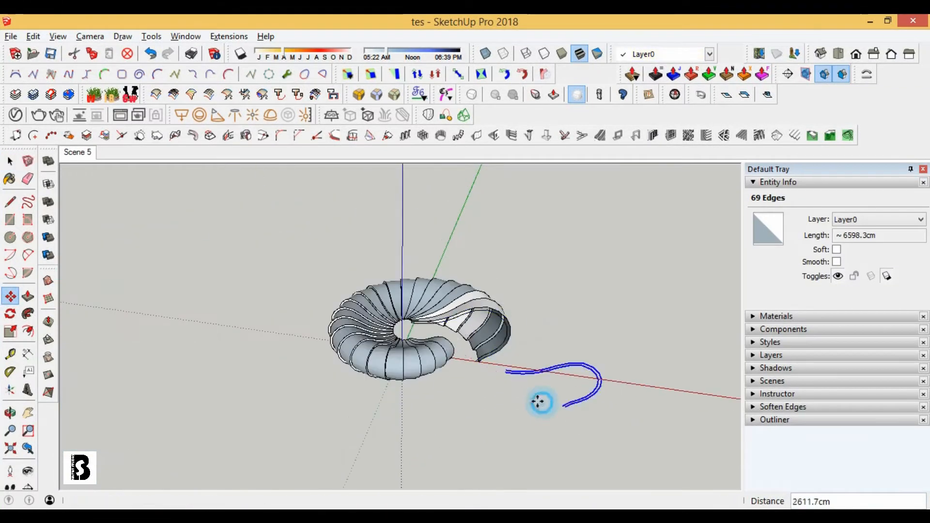
# - Draw short lines closing the ends of the two copied curves so they bound a flat face
pyautogui.press('l')
pyautogui.scroll(1, 511, 358)
pyautogui.scroll(4, 569, 409)
pyautogui.scroll(4, 591, 423)
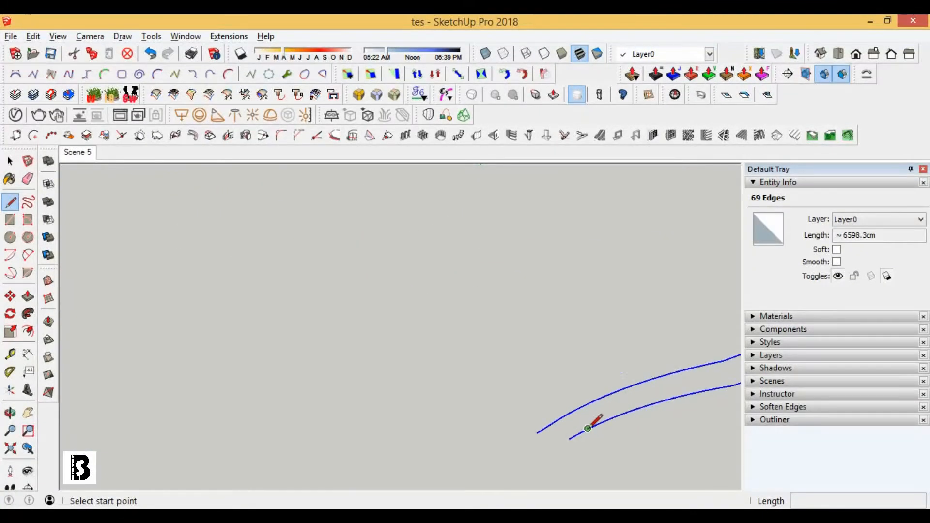
pyautogui.scroll(-6, 553, 407)
pyautogui.press('Escape')
pyautogui.scroll(4, 361, 296)
pyautogui.click(353, 292)
pyautogui.click(353, 312)
# - Select the closed strip with its face and edges and make it a group
pyautogui.press('space')
pyautogui.click(264, 268)
pyautogui.scroll(-3, 334, 313)
pyautogui.rightClick(386, 315)
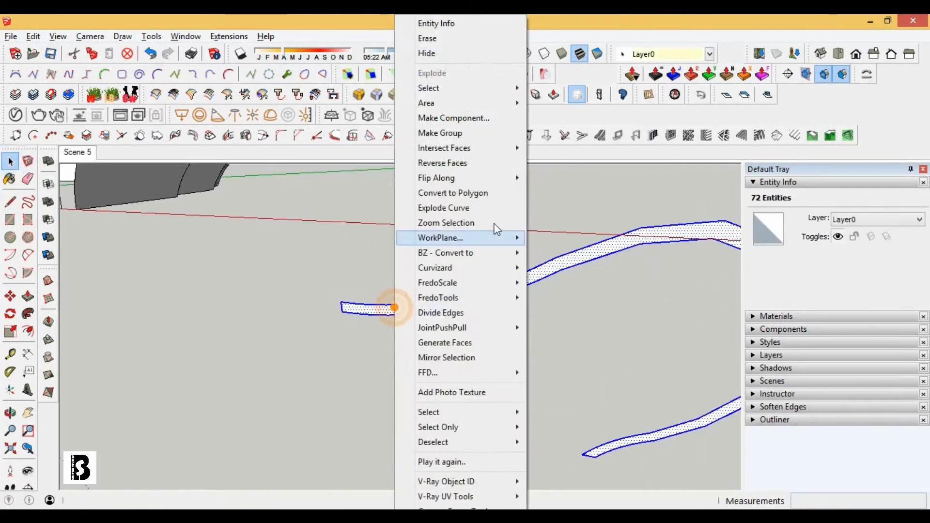
pyautogui.click(427, 131)
# - Move the strip group by its base corner back onto the end rib at the shell's large opening
pyautogui.scroll(-3, 181, 202)
pyautogui.click(10, 297)
pyautogui.scroll(4, 464, 355)
pyautogui.scroll(3, 464, 359)
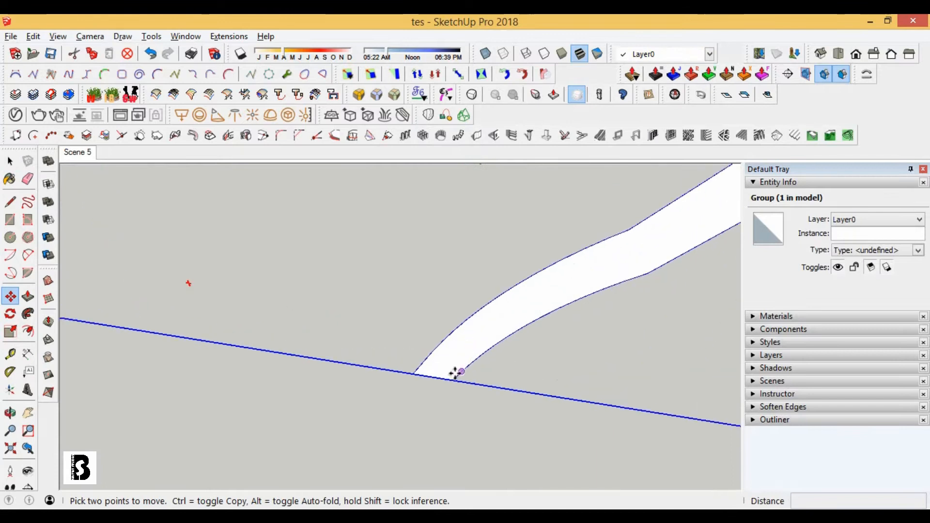
pyautogui.click(452, 379)
pyautogui.scroll(-7, 451, 376)
pyautogui.scroll(4, 450, 361)
pyautogui.click(435, 365)
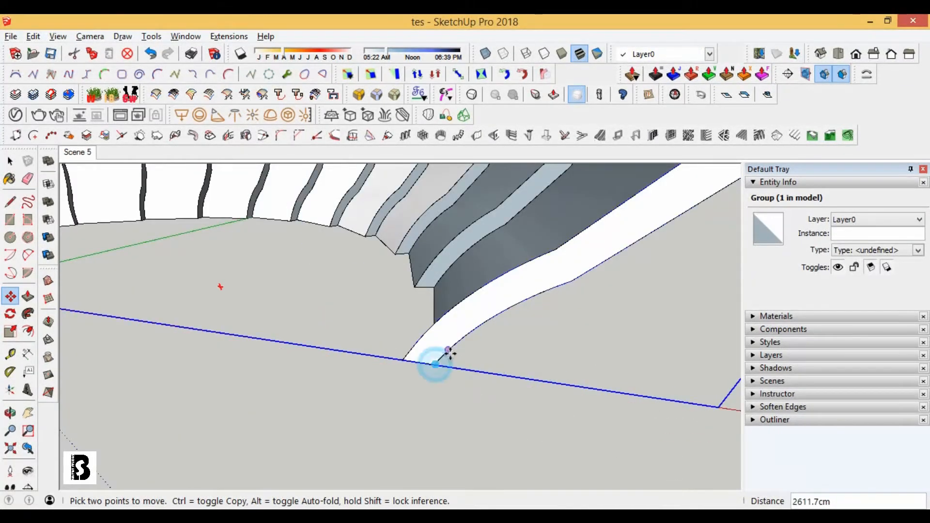
# - Try to close the large opening with straight lines between the strip's inner tip and base, and undo the last line
pyautogui.scroll(-7, 438, 361)
pyautogui.click(11, 202)
pyautogui.moveTo(306, 257); pyautogui.dragTo(315, 276, button='middle')
pyautogui.scroll(4, 280, 245)
pyautogui.click(276, 243)
pyautogui.scroll(-2, 277, 244)
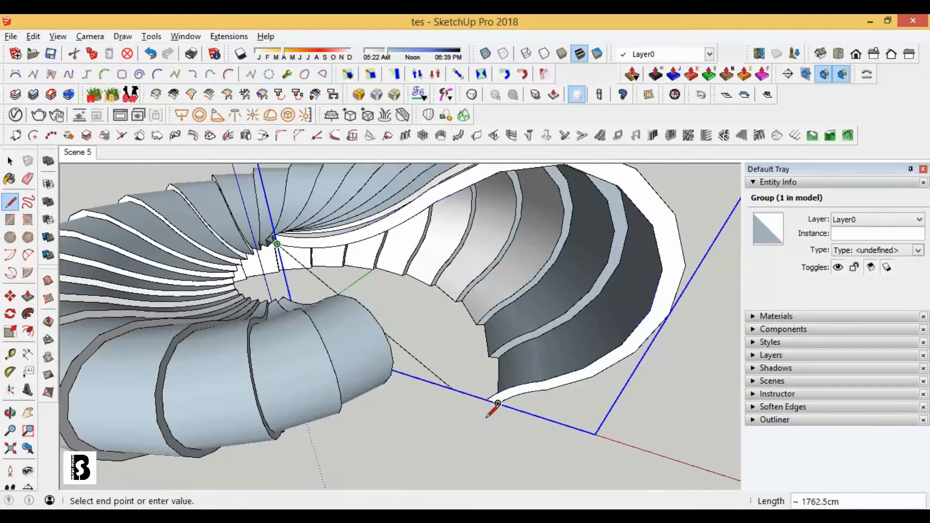
pyautogui.scroll(2, 493, 394)
pyautogui.click(487, 394)
pyautogui.scroll(-5, 487, 393)
pyautogui.moveTo(484, 387)
pyautogui.mouseDown(button='middle')
pyautogui.moveTo(241, 336)
pyautogui.moveTo(383, 319)
pyautogui.mouseUp(button='middle')
pyautogui.scroll(6, 394, 325)
pyautogui.click(394, 325)
pyautogui.scroll(-5, 447, 332)
pyautogui.click(509, 426)
pyautogui.hotkey('ctrl', 'z')
# - Draw a ground line from the strip's base to below its inner tip and a vertical line up to the tip, closing the opening with a face
pyautogui.click(508, 427)
pyautogui.scroll(5, 449, 340)
pyautogui.click(389, 281)
pyautogui.scroll(-4, 389, 281)
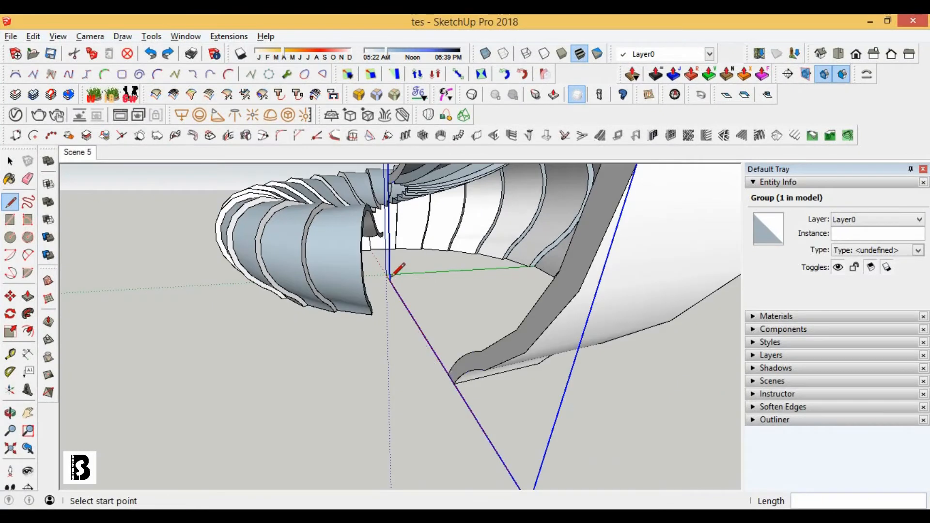
pyautogui.scroll(4, 517, 363)
pyautogui.click(360, 215)
pyautogui.scroll(-5, 474, 339)
# - Select the face closing the large opening with its edges and make it a group
pyautogui.click(10, 161)
pyautogui.moveTo(465, 290); pyautogui.dragTo(554, 266, button='middle')
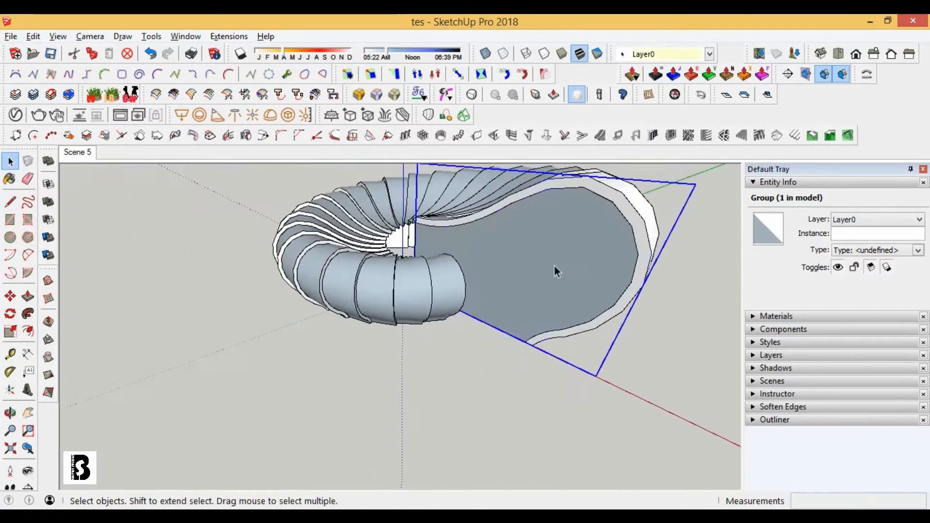
pyautogui.scroll(1, 556, 267)
pyautogui.tripleClick(563, 260)
pyautogui.rightClick(542, 283)
pyautogui.click(584, 133)
pyautogui.scroll(-3, 473, 378)
pyautogui.click(493, 380)
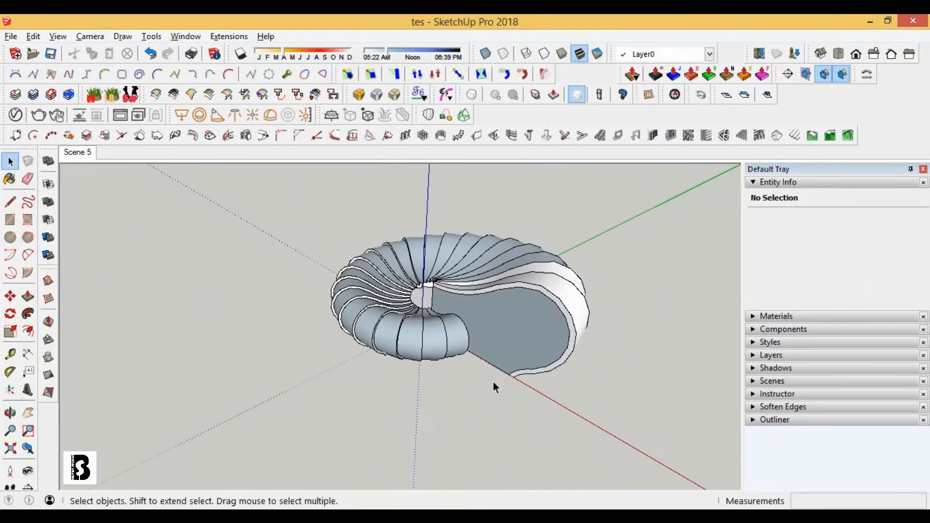
# - Examine the shell, its central hole and the closed end from several sides
pyautogui.moveTo(492, 380); pyautogui.dragTo(503, 323, button='middle')
pyautogui.scroll(1, 571, 307)
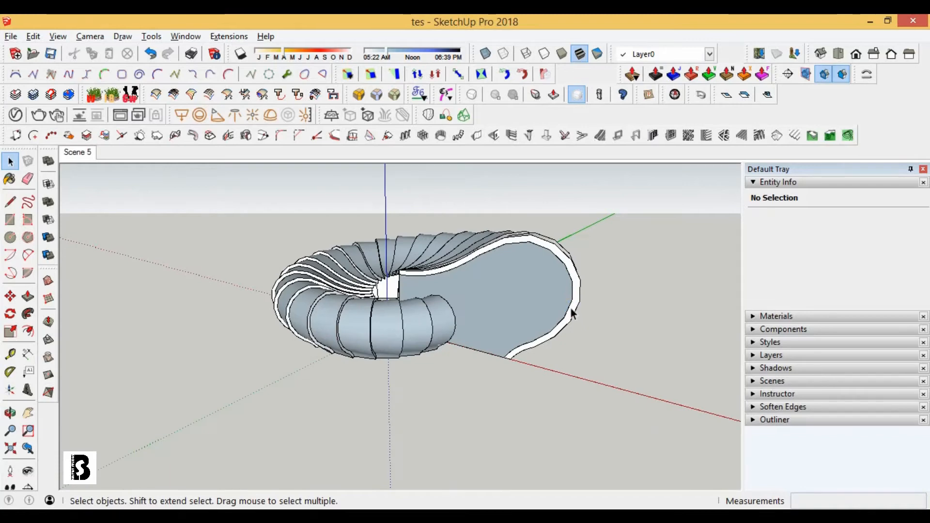
pyautogui.scroll(-2, 440, 335)
pyautogui.moveTo(441, 334); pyautogui.dragTo(436, 310, button='middle')
pyautogui.scroll(-2, 379, 301)
pyautogui.scroll(4, 372, 324)
pyautogui.moveTo(372, 285); pyautogui.dragTo(442, 328, button='middle')
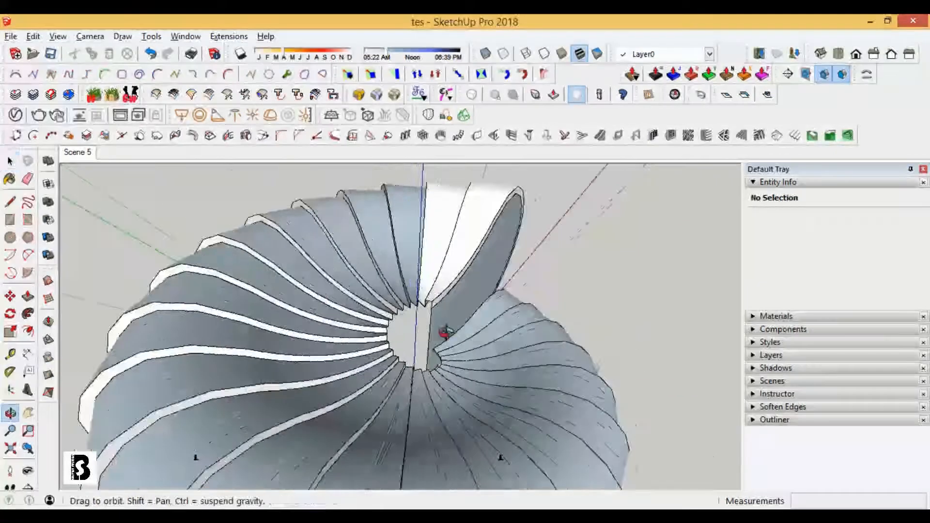
pyautogui.scroll(6, 388, 320)
pyautogui.scroll(-5, 436, 305)
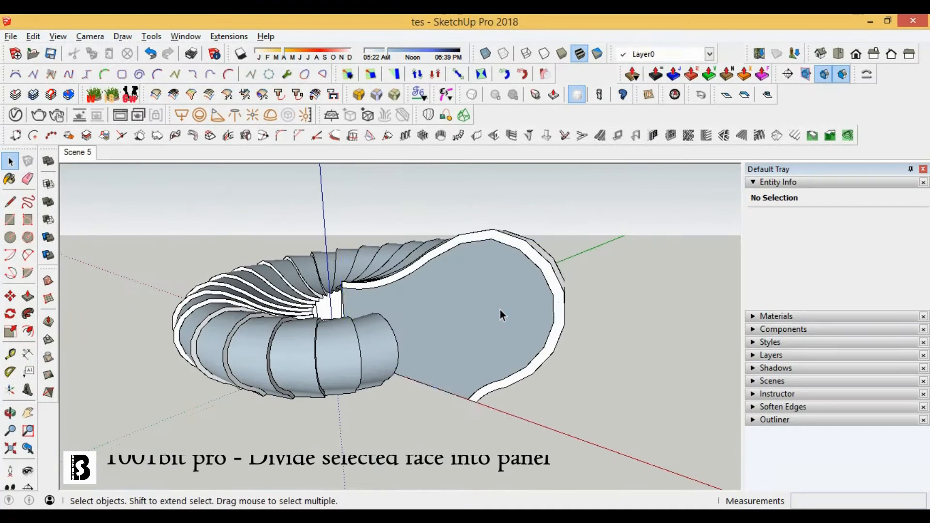
# - Divide the face closing the large opening into a 9 by 9 panel with 10 cm frame depth and 5 cm frame and divider widths
pyautogui.click(500, 315)
pyautogui.click(670, 136)
pyautogui.moveTo(424, 91); pyautogui.dragTo(469, 59)
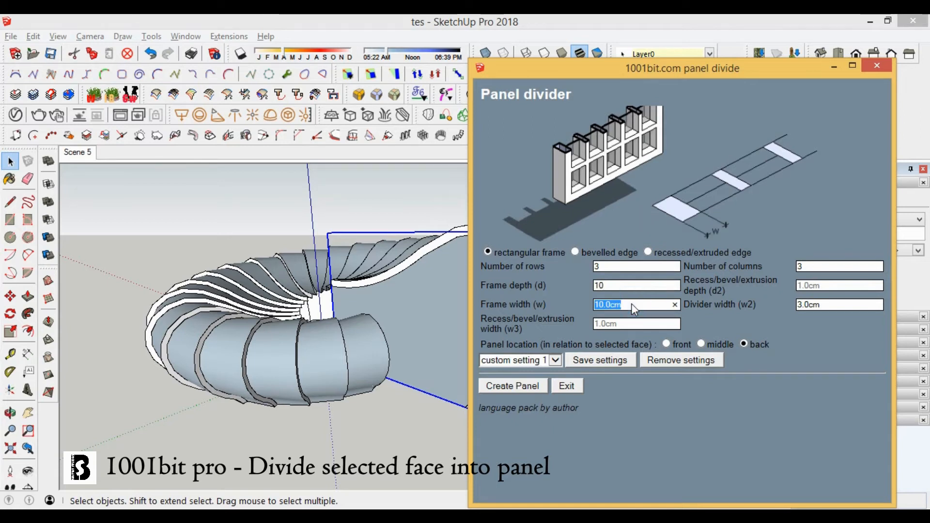
pyautogui.write('5')
pyautogui.press('Tab')
pyautogui.write('5')
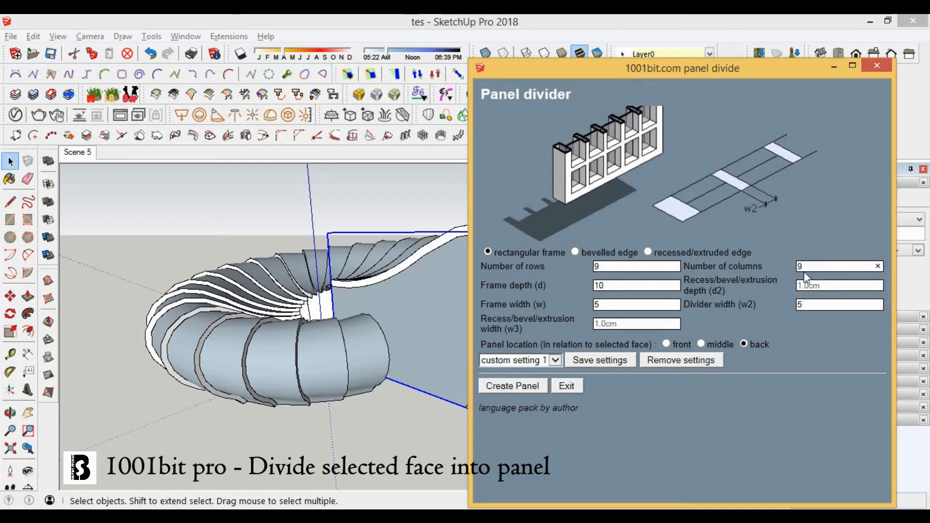
pyautogui.click(533, 388)
pyautogui.click(478, 359)
# - Paint the glazing inside the large opening's panel group with Translucent Glass Blue
pyautogui.moveTo(416, 400); pyautogui.dragTo(406, 339, button='middle')
pyautogui.scroll(5, 467, 272)
pyautogui.scroll(-3, 467, 272)
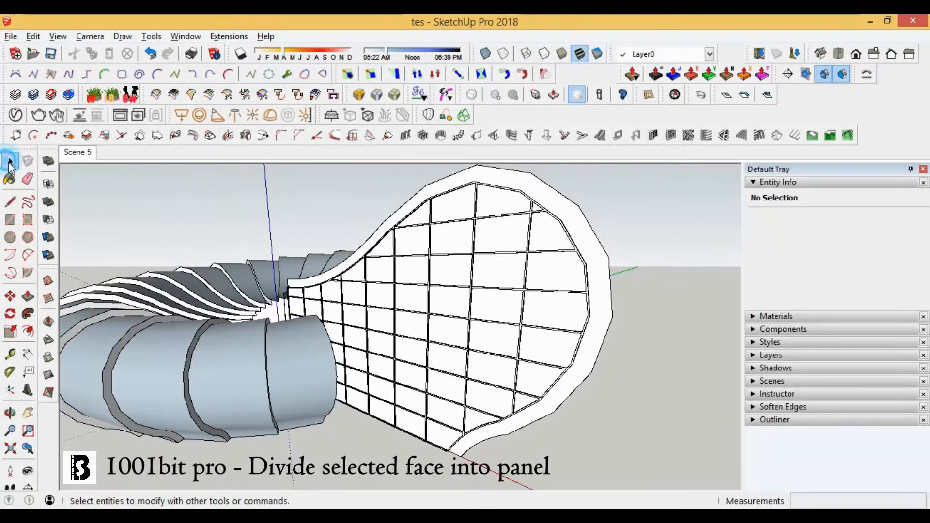
pyautogui.click(448, 305)
pyautogui.click(449, 306)
pyautogui.press('b')
pyautogui.click(516, 306)
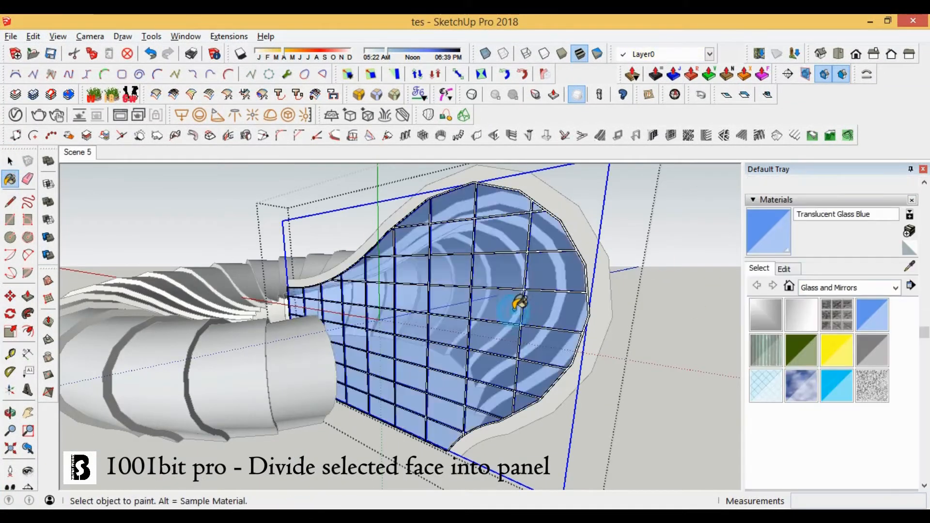
pyautogui.press('space')
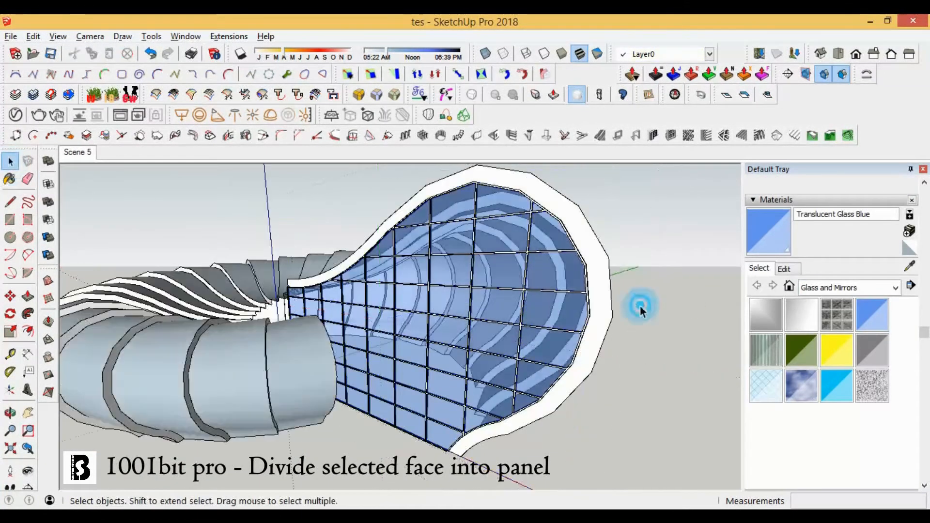
pyautogui.click(639, 307)
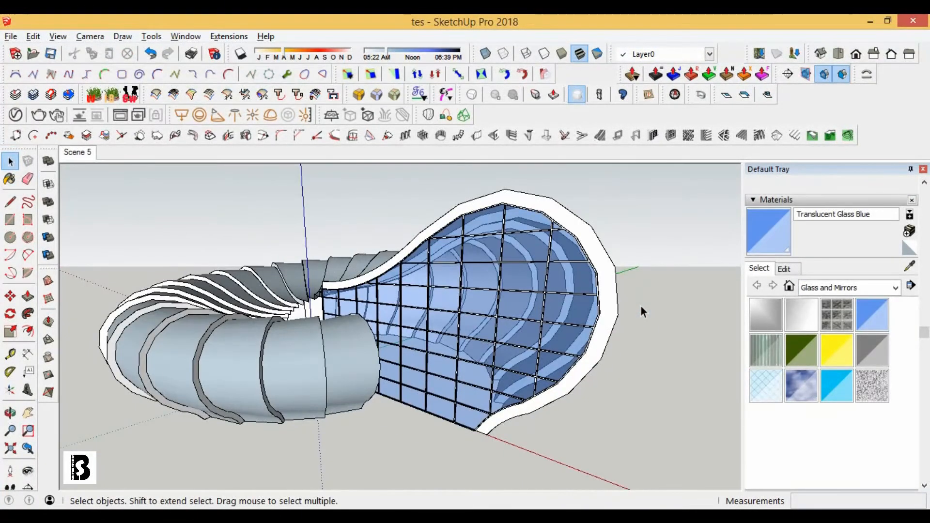
# - Hide the last shell segment at the spiral's narrow end
pyautogui.moveTo(533, 351); pyautogui.dragTo(298, 251, button='middle')
pyautogui.scroll(5, 317, 328)
pyautogui.click(300, 249)
pyautogui.scroll(-3, 308, 247)
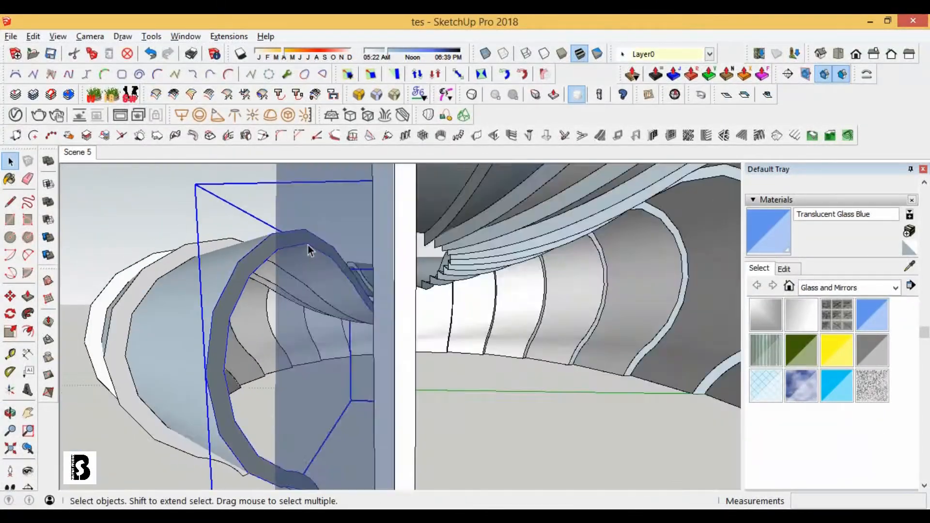
pyautogui.scroll(-6, 311, 301)
pyautogui.moveTo(432, 330); pyautogui.dragTo(509, 363, button='middle')
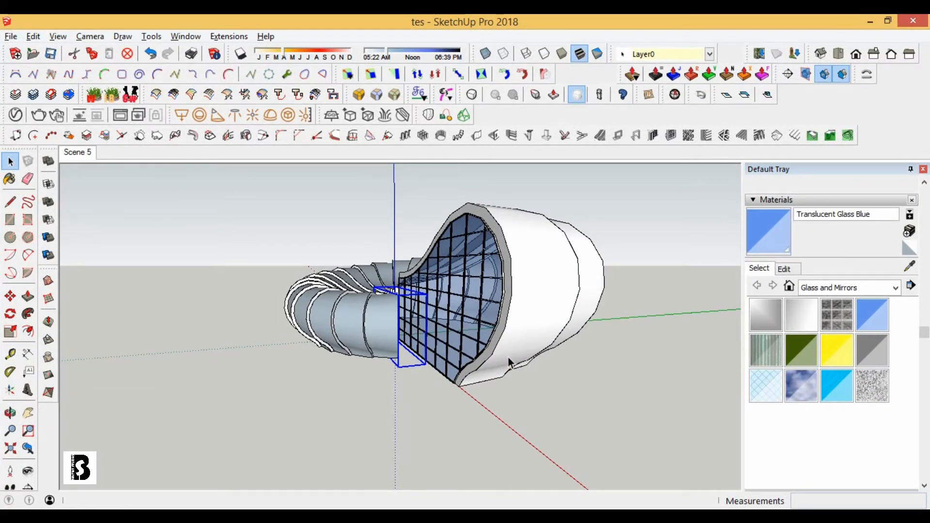
pyautogui.scroll(4, 395, 320)
pyautogui.moveTo(358, 310); pyautogui.dragTo(552, 297, button='middle')
pyautogui.scroll(5, 275, 287)
pyautogui.scroll(-5, 275, 288)
pyautogui.moveTo(275, 288); pyautogui.dragTo(318, 291, button='middle')
pyautogui.press('space')
pyautogui.click(310, 346)
pyautogui.rightClick(279, 357)
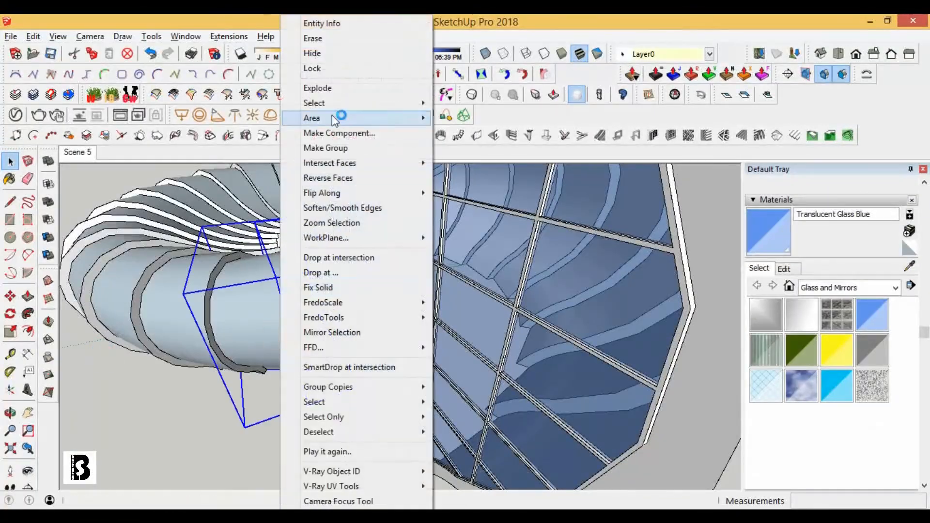
pyautogui.click(315, 55)
# - Draw a vertical line from the narrow end rib's inner tip to the ground and a line to its base, closing the opening with a face
pyautogui.moveTo(475, 252); pyautogui.dragTo(297, 174, button='middle')
pyautogui.scroll(4, 305, 271)
pyautogui.moveTo(310, 271); pyautogui.dragTo(317, 291, button='middle')
pyautogui.scroll(-8, 339, 290)
pyautogui.moveTo(436, 300)
pyautogui.mouseDown(button='middle')
pyautogui.moveTo(661, 279)
pyautogui.moveTo(409, 307)
pyautogui.mouseUp(button='middle')
pyautogui.scroll(5, 293, 299)
pyautogui.click(10, 202)
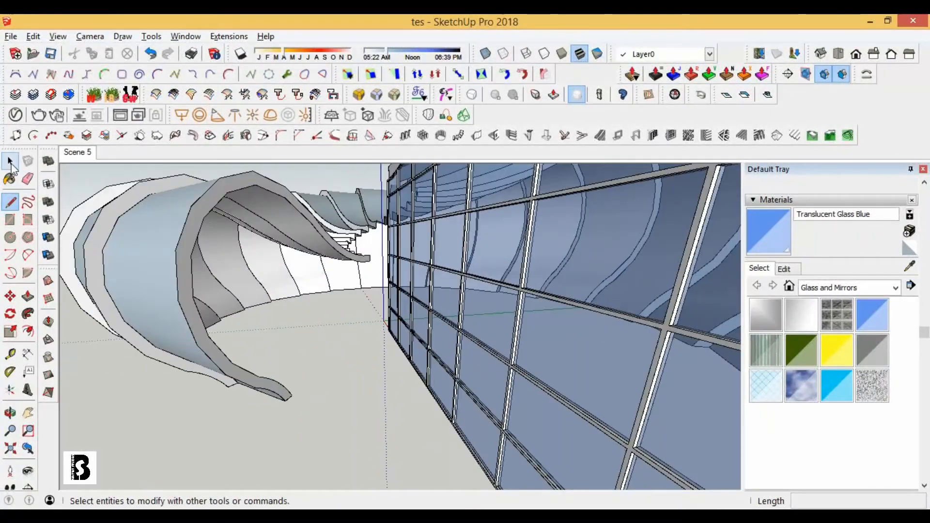
pyautogui.scroll(3, 370, 260)
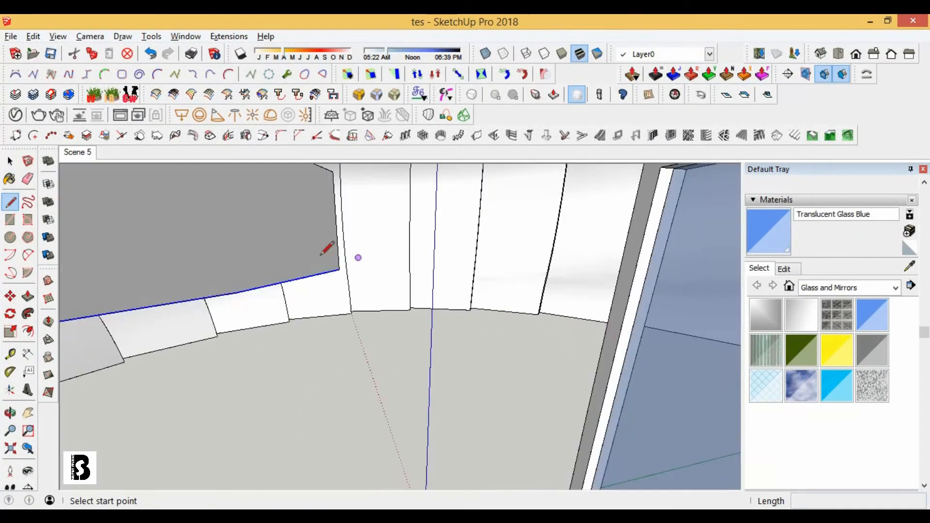
pyautogui.click(344, 265)
pyautogui.scroll(-5, 348, 272)
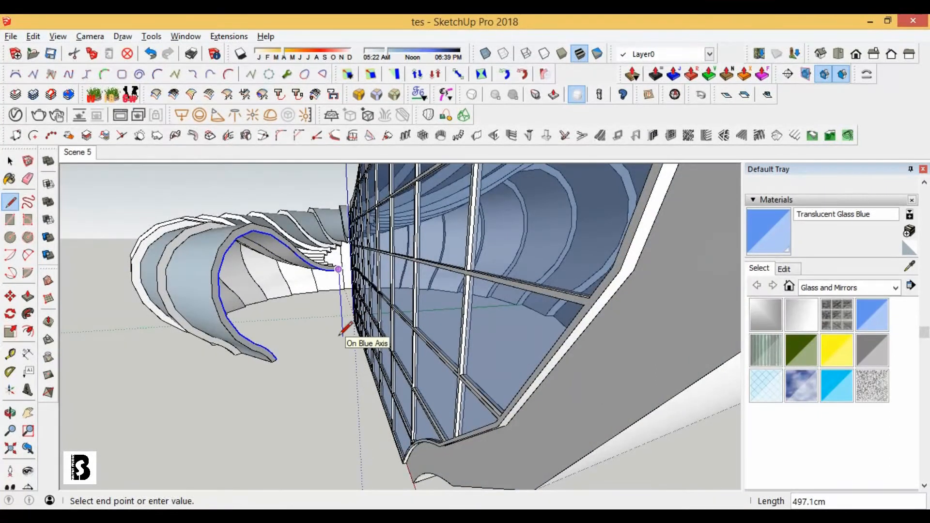
pyautogui.scroll(2, 285, 357)
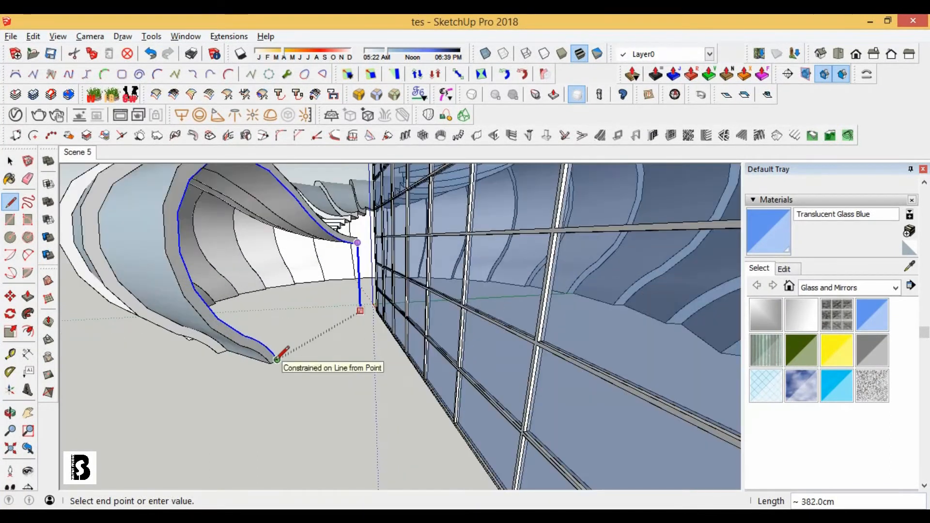
pyautogui.click(277, 359)
# - Select the face closing the narrow end with its edges and make it a group
pyautogui.doubleClick(281, 253)
pyautogui.rightClick(282, 254)
pyautogui.click(330, 134)
pyautogui.scroll(-4, 350, 317)
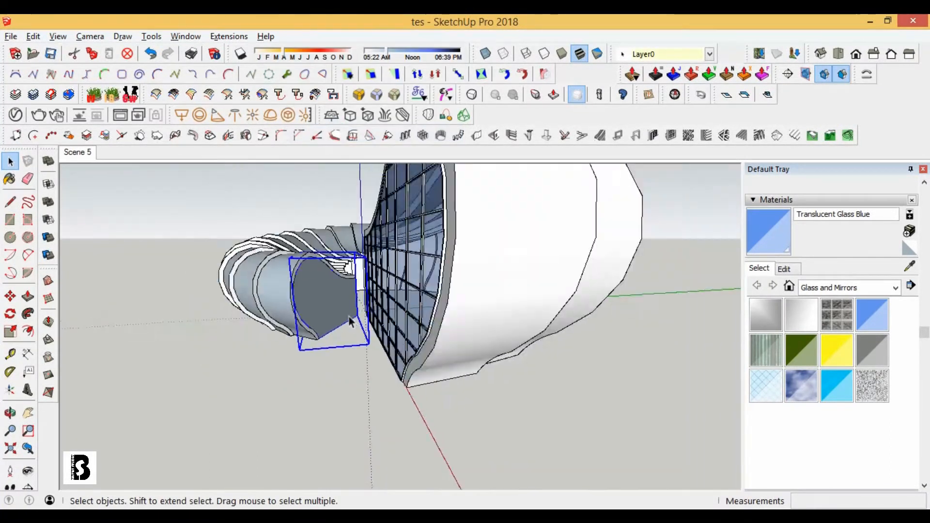
# - Divide the narrow end's face into a panel of 5 rows and 5 columns, with 10 cm frame depth and 5 cm frame and divider widths
pyautogui.scroll(4, 334, 287)
pyautogui.click(669, 137)
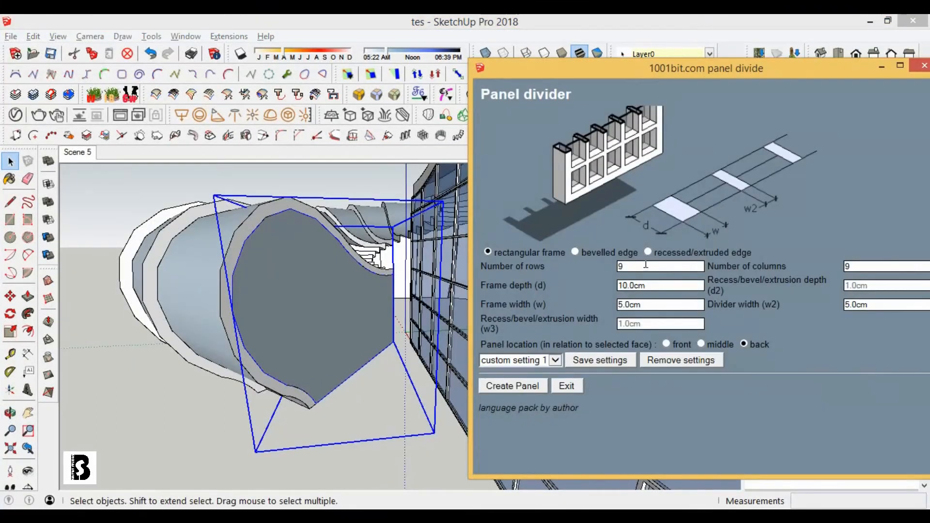
pyautogui.write('5')
pyautogui.moveTo(862, 266); pyautogui.dragTo(840, 268)
pyautogui.write('5')
pyautogui.click(504, 385)
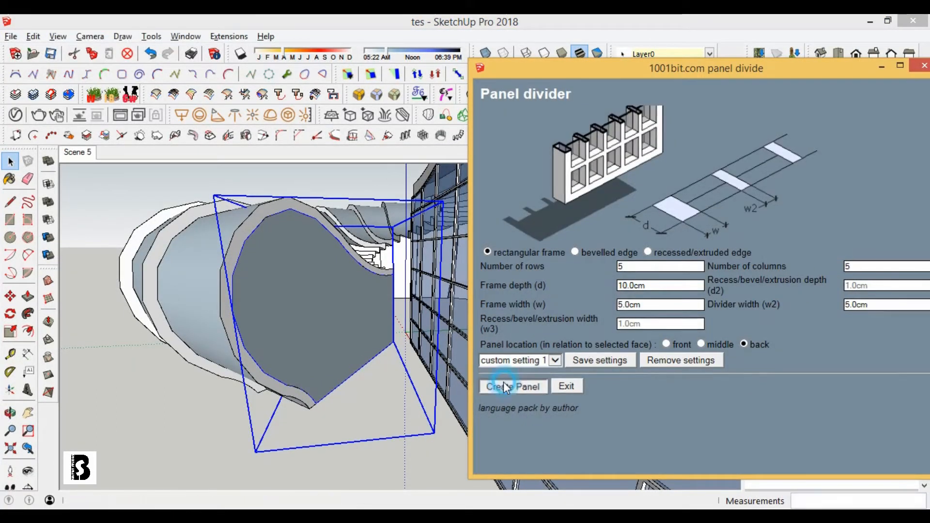
# - Paint the glazing inside the narrow end's panel group with Translucent Glass Blue
pyautogui.scroll(-4, 371, 339)
pyautogui.scroll(5, 334, 334)
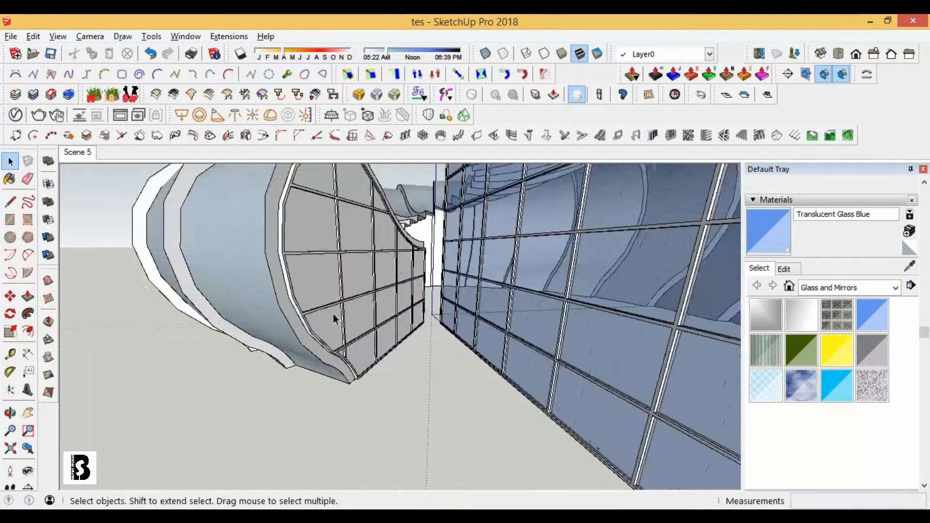
pyautogui.doubleClick(335, 315)
pyautogui.click(281, 264)
pyautogui.click(376, 261)
pyautogui.click(10, 161)
pyautogui.click(73, 363)
# - Move the narrow end's panel 10 cm to align its frame with the base corner of the rib
pyautogui.click(331, 316)
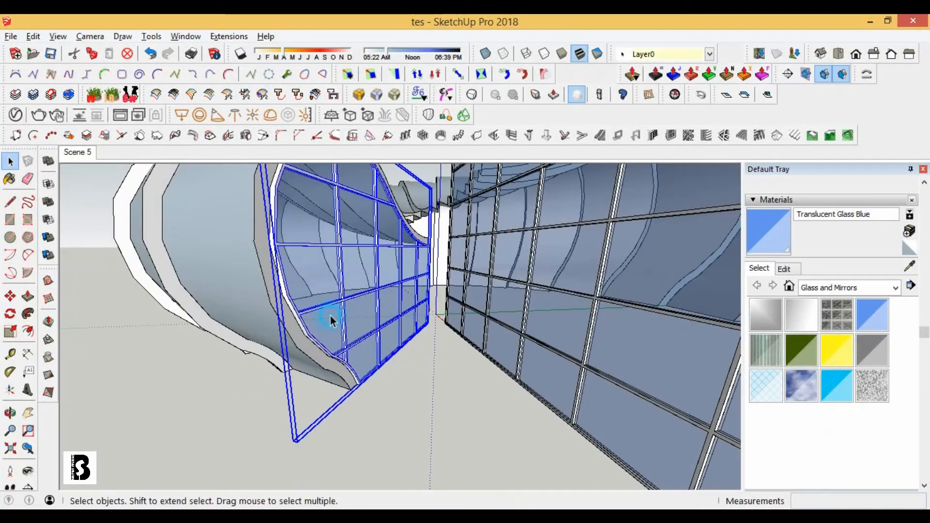
pyautogui.scroll(5, 361, 382)
pyautogui.click(360, 385)
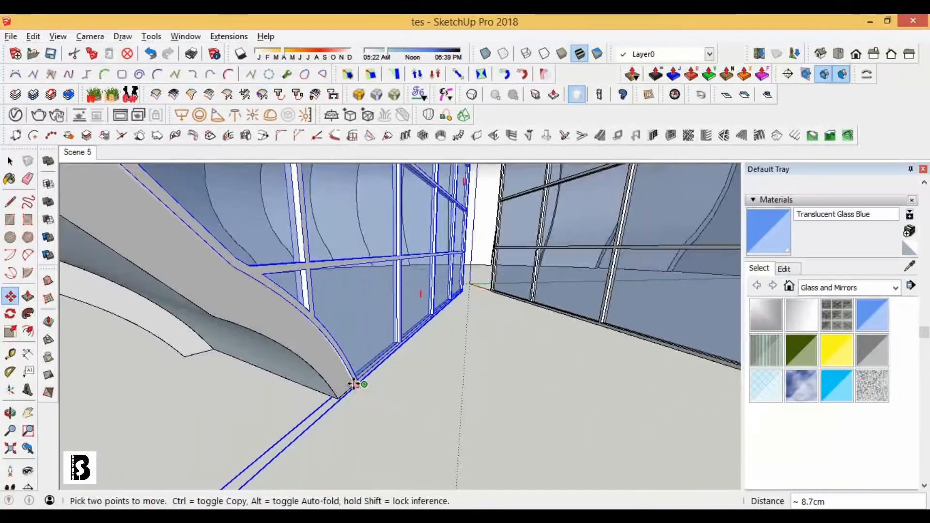
pyautogui.scroll(1, 383, 380)
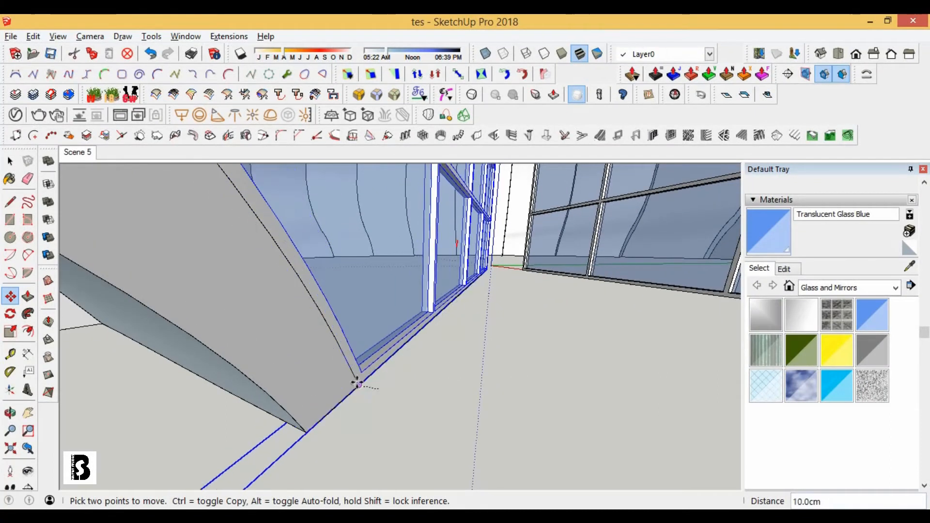
pyautogui.click(353, 383)
pyautogui.scroll(-3, 349, 381)
pyautogui.scroll(-4, 339, 378)
# - Move the large opening's panel 10 cm to align its frame with the edge of the surrounding rib
pyautogui.click(10, 161)
pyautogui.scroll(-5, 426, 291)
pyautogui.moveTo(479, 300); pyautogui.dragTo(426, 290, button='middle')
pyautogui.click(370, 261)
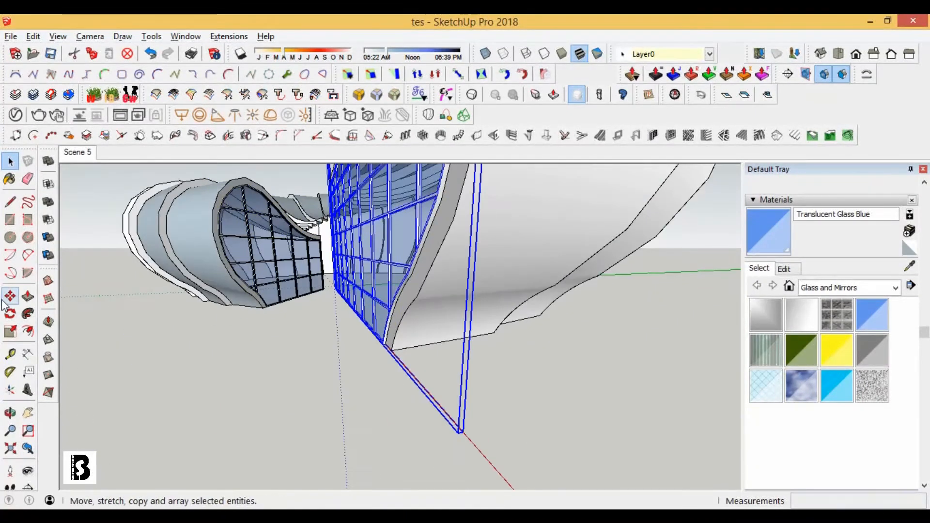
pyautogui.click(10, 296)
pyautogui.scroll(3, 436, 368)
pyautogui.moveTo(460, 387); pyautogui.dragTo(402, 341, button='middle')
pyautogui.scroll(-5, 407, 346)
pyautogui.scroll(2, 426, 352)
pyautogui.click(425, 355)
pyautogui.write('10')
pyautogui.press('Return')
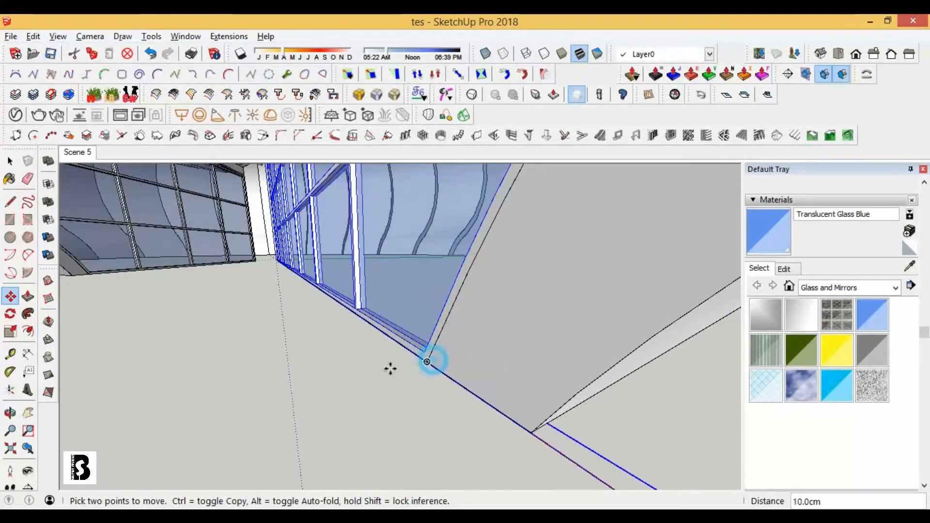
pyautogui.scroll(-5, 389, 369)
pyautogui.click(10, 161)
pyautogui.click(381, 339)
# - Examine both glazed ends and the whole shell from several sides and from above
pyautogui.scroll(-2, 385, 334)
pyautogui.moveTo(409, 326); pyautogui.dragTo(392, 368, button='middle')
pyautogui.scroll(4, 310, 291)
pyautogui.moveTo(291, 286); pyautogui.dragTo(465, 411, button='middle')
pyautogui.scroll(-4, 413, 260)
pyautogui.moveTo(388, 291); pyautogui.dragTo(289, 185, button='middle')
pyautogui.moveTo(296, 334); pyautogui.dragTo(339, 262, button='middle')
pyautogui.scroll(-3, 369, 334)
pyautogui.scroll(-4, 369, 334)
pyautogui.moveTo(366, 339); pyautogui.dragTo(342, 372, button='middle')
pyautogui.scroll(-1, 341, 334)
pyautogui.moveTo(416, 325); pyautogui.dragTo(462, 371, button='middle')
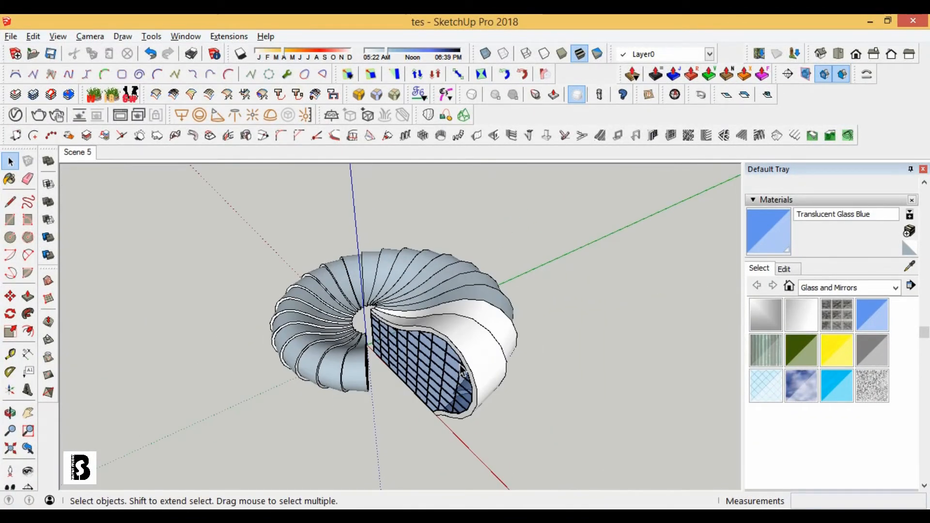
# - Choose Metal Silver from the Metal materials and paint all the shell segments with it
pyautogui.click(834, 287)
pyautogui.click(838, 378)
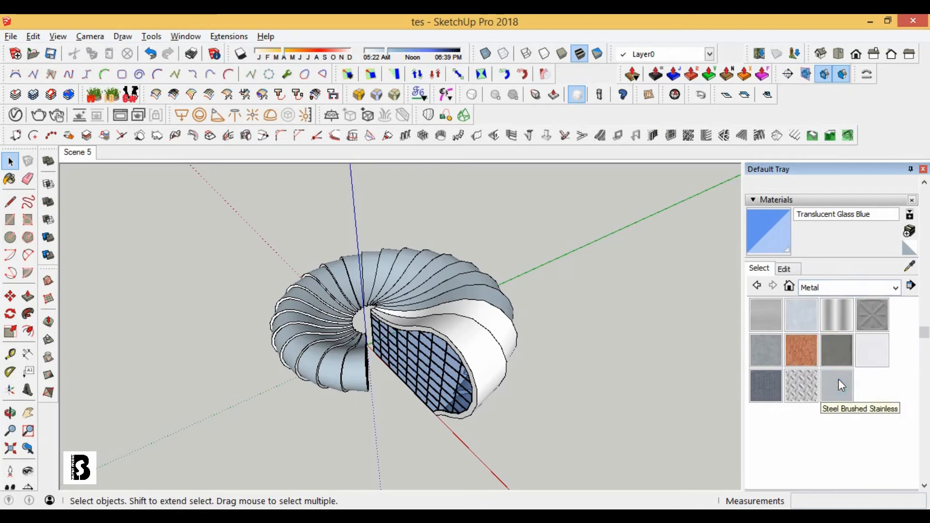
pyautogui.click(839, 323)
pyautogui.click(787, 267)
pyautogui.click(759, 268)
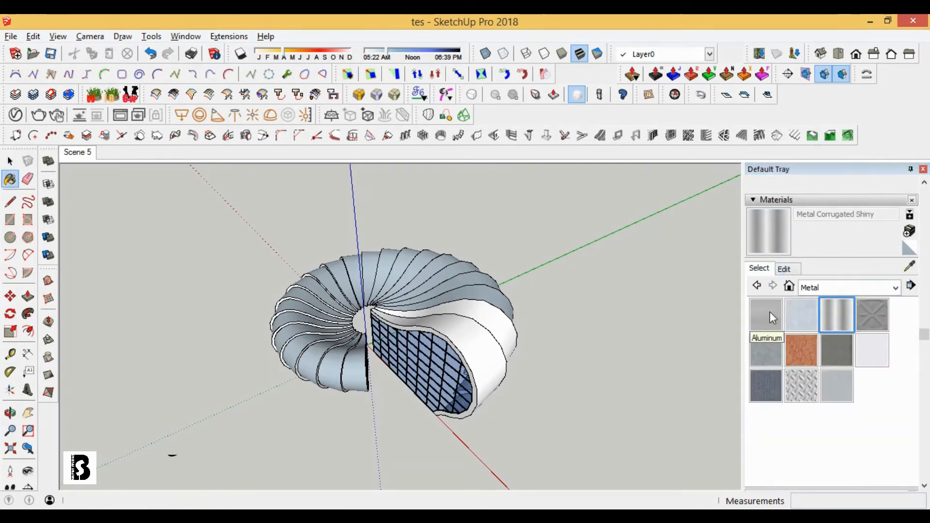
pyautogui.click(878, 352)
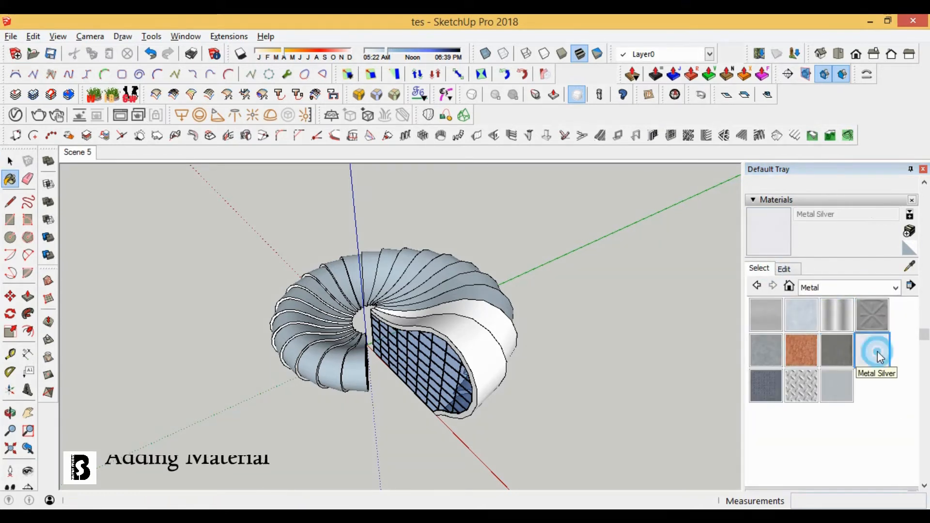
pyautogui.scroll(2, 473, 274)
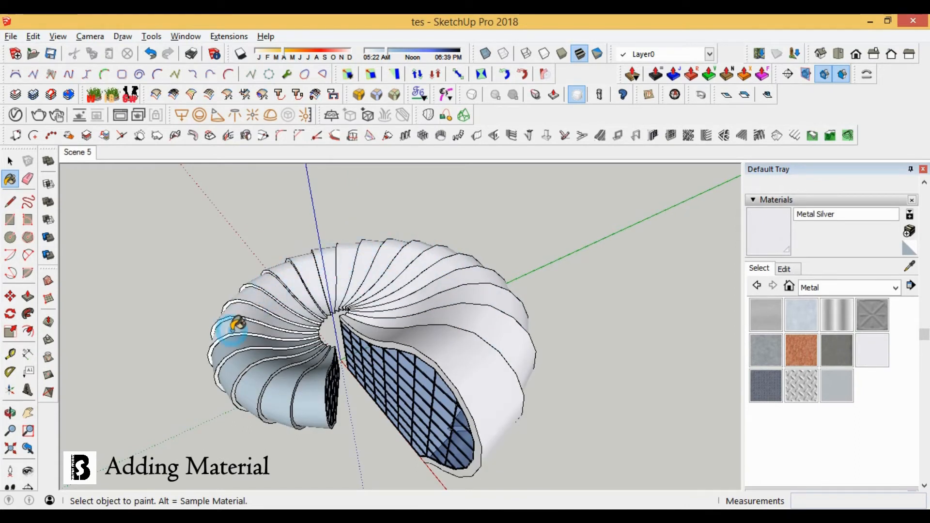
pyautogui.moveTo(216, 412)
pyautogui.mouseDown(button='middle')
pyautogui.moveTo(245, 330)
pyautogui.moveTo(237, 382)
pyautogui.mouseUp(button='middle')
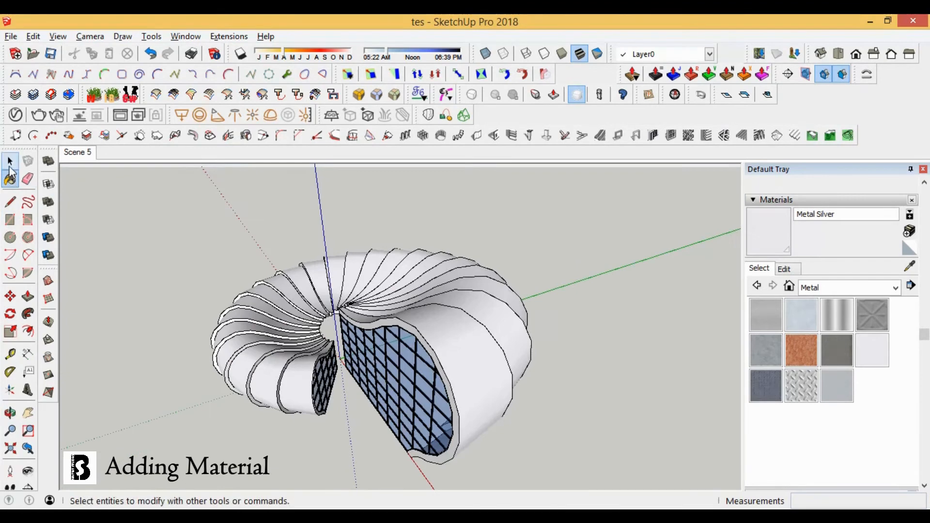
# - Paint the first rib faces near the shell's narrow end with Translucent Glass Blue
pyautogui.click(9, 161)
pyautogui.click(123, 296)
pyautogui.scroll(5, 253, 336)
pyautogui.hotkey('ctrl', 'z')
pyautogui.click(10, 179)
pyautogui.moveTo(253, 336)
pyautogui.mouseDown(button='middle')
pyautogui.moveTo(247, 242)
pyautogui.moveTo(278, 289)
pyautogui.moveTo(262, 283)
pyautogui.moveTo(287, 310)
pyautogui.moveTo(303, 308)
pyautogui.mouseUp(button='middle')
pyautogui.click(237, 330)
pyautogui.scroll(-5, 273, 265)
pyautogui.scroll(5, 232, 273)
pyautogui.click(230, 273)
pyautogui.click(198, 255)
pyautogui.scroll(-5, 236, 300)
pyautogui.click(153, 307)
pyautogui.scroll(3, 124, 200)
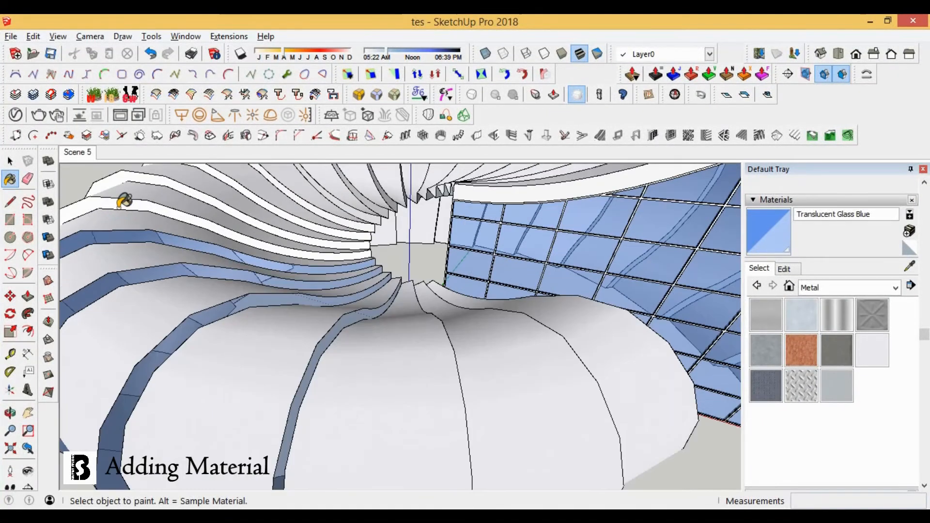
# - Paint the adjoining rib faces further around the central hole with Translucent Glass Blue
pyautogui.scroll(-5, 152, 181)
pyautogui.moveTo(151, 181); pyautogui.dragTo(208, 224, button='middle')
pyautogui.scroll(5, 208, 223)
pyautogui.click(230, 247)
pyautogui.click(290, 201)
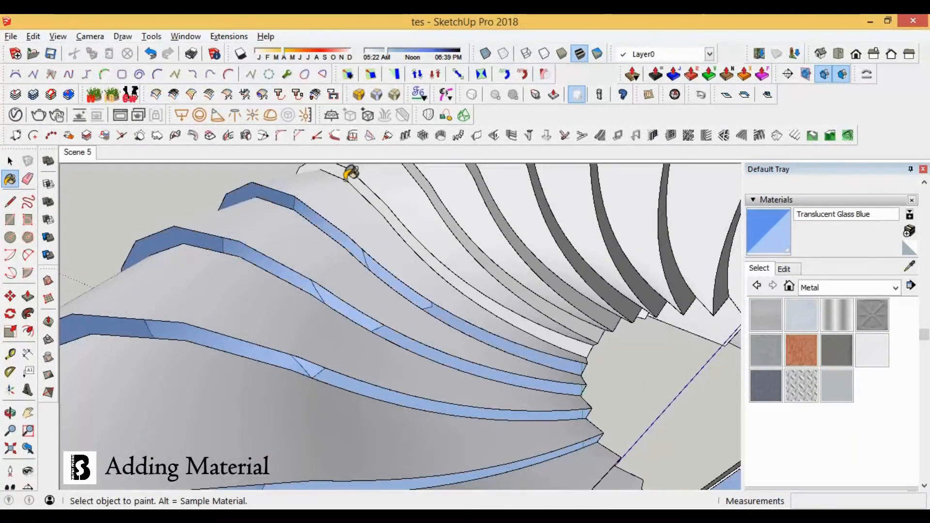
pyautogui.scroll(-5, 692, 289)
pyautogui.moveTo(692, 290)
pyautogui.mouseDown(button='middle')
pyautogui.moveTo(758, 363)
pyautogui.moveTo(814, 397)
pyautogui.mouseUp(button='middle')
pyautogui.scroll(5, 340, 218)
pyautogui.scroll(2, 340, 220)
pyautogui.click(341, 317)
pyautogui.click(369, 296)
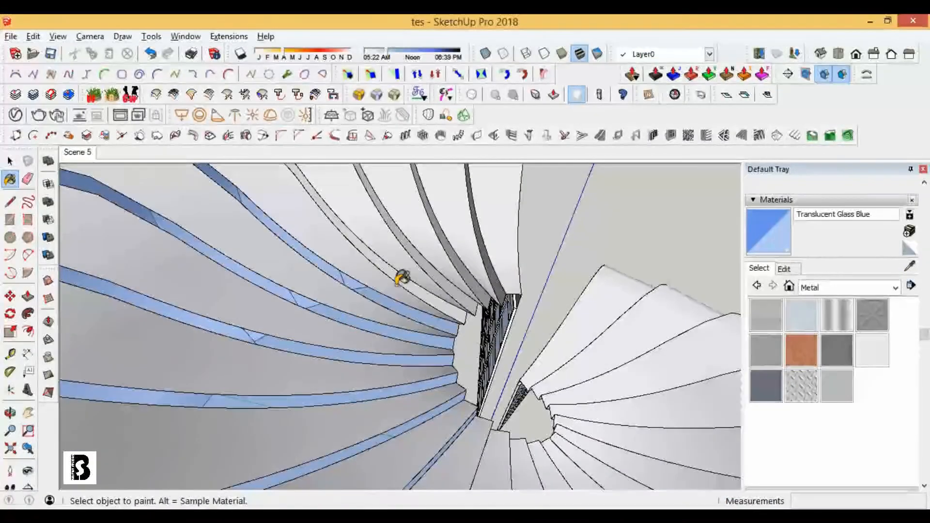
# - Examine the painted ribs, silver shell and glazed openings from all around the model
pyautogui.moveTo(444, 277); pyautogui.dragTo(457, 266, button='middle')
pyautogui.scroll(-7, 475, 285)
pyautogui.moveTo(243, 284); pyautogui.dragTo(407, 303, button='middle')
pyautogui.scroll(5, 419, 303)
pyautogui.scroll(-5, 368, 291)
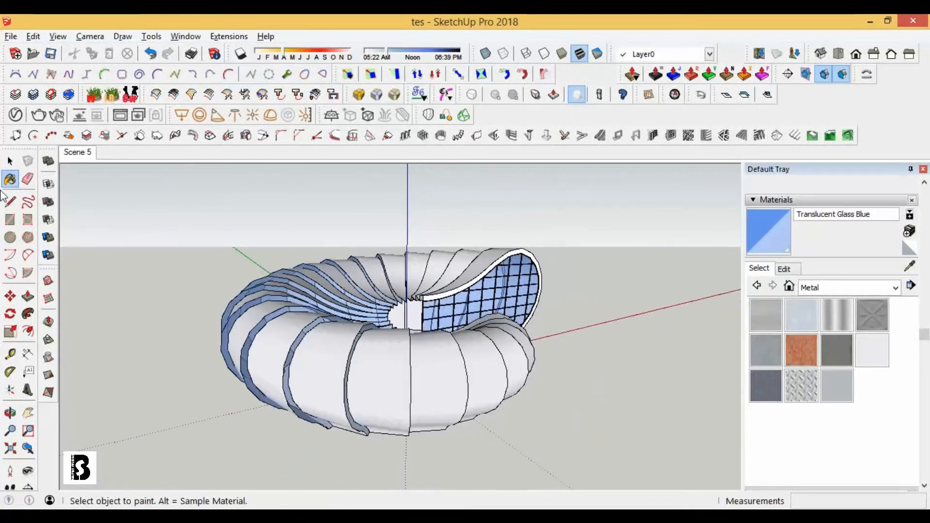
pyautogui.moveTo(427, 383); pyautogui.dragTo(339, 366, button='middle')
pyautogui.scroll(3, 336, 367)
pyautogui.scroll(-4, 339, 367)
pyautogui.moveTo(504, 366); pyautogui.dragTo(598, 373, button='middle')
pyautogui.scroll(-3, 424, 336)
pyautogui.moveTo(424, 337); pyautogui.dragTo(391, 457, button='middle')
pyautogui.moveTo(413, 400); pyautogui.dragTo(316, 289, button='middle')
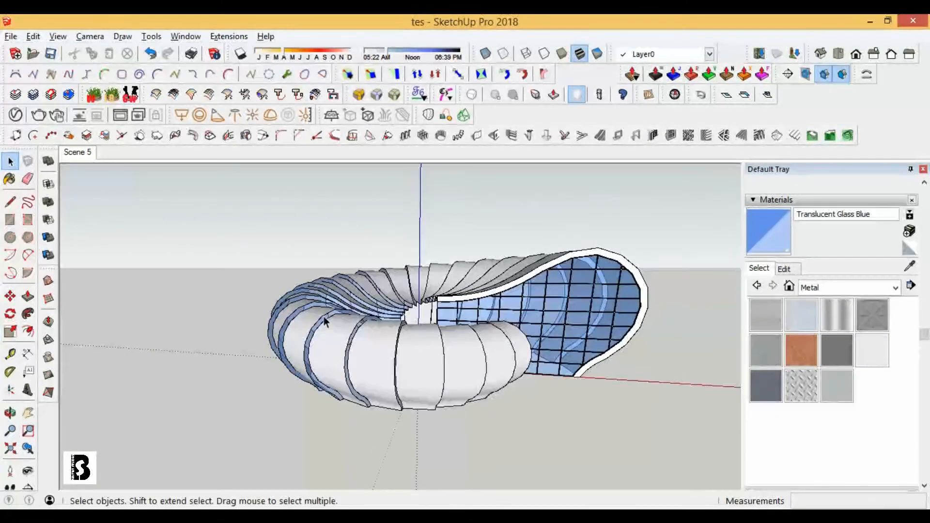
pyautogui.moveTo(368, 377); pyautogui.dragTo(419, 387, button='middle')
pyautogui.scroll(5, 384, 350)
pyautogui.moveTo(384, 350); pyautogui.dragTo(727, 359, button='middle')
pyautogui.scroll(-4, 434, 367)
pyautogui.moveTo(429, 367); pyautogui.dragTo(250, 367, button='middle')
pyautogui.scroll(-10, 250, 367)
pyautogui.moveTo(409, 398); pyautogui.dragTo(393, 390, button='middle')
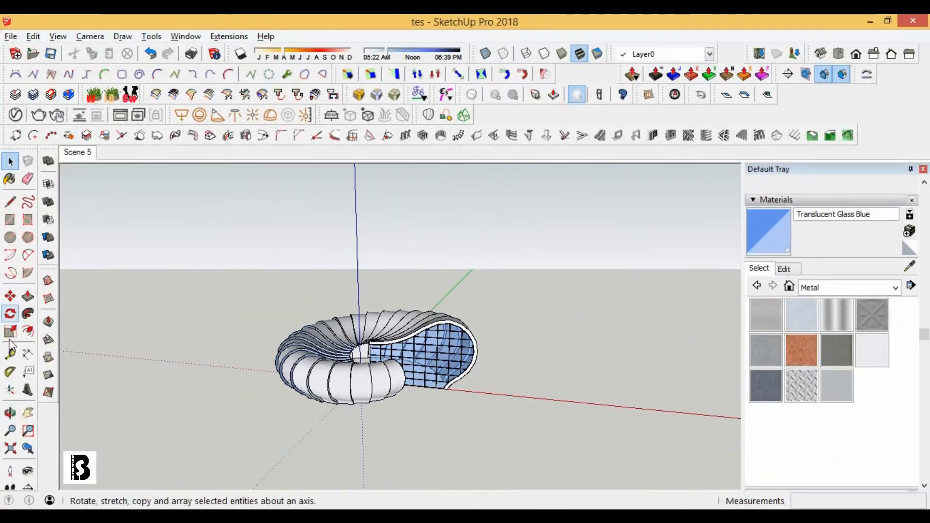